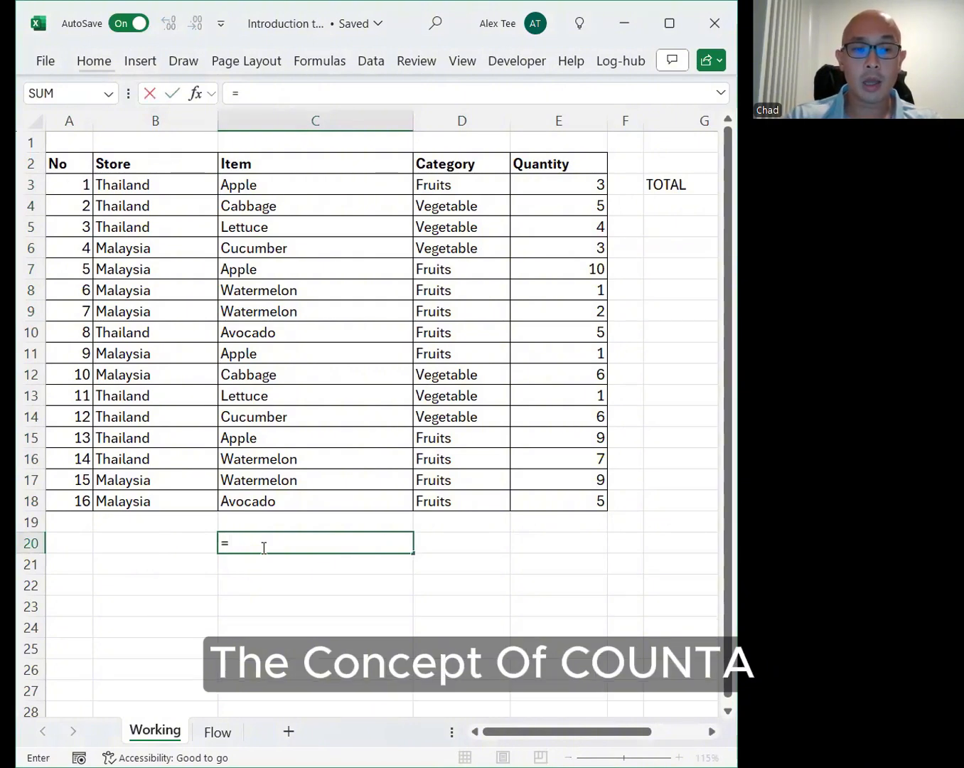
Step: Complete the formula =COUNTA(C3:C18) in cell C20 to count the filled Item cells, and check its result
type("COUNTA")
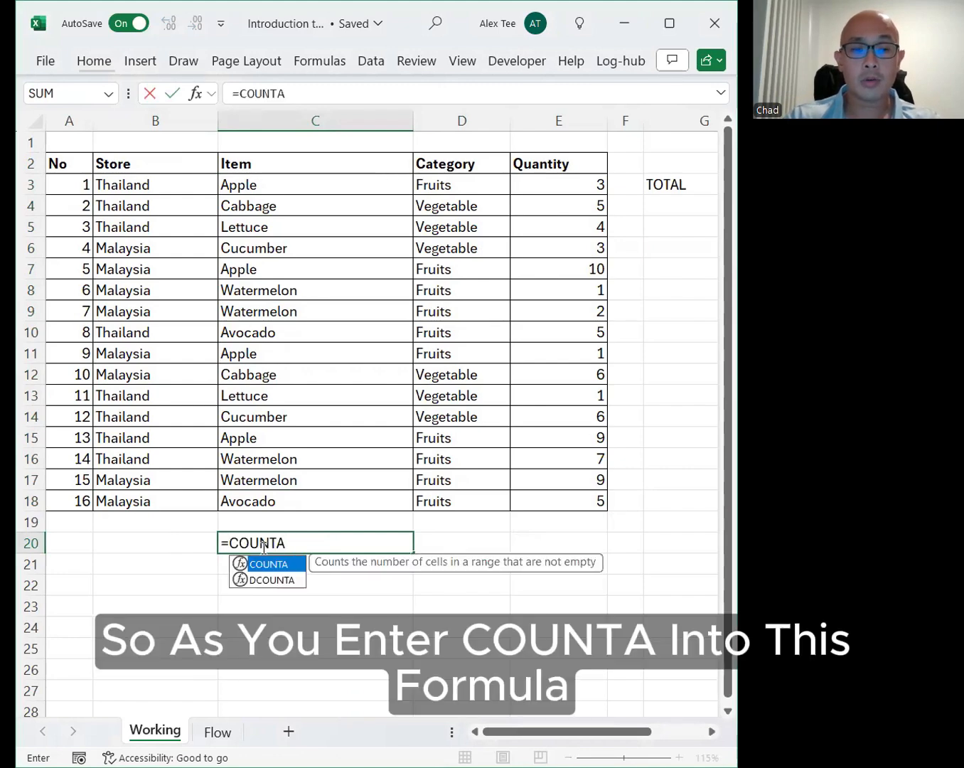
type("(")
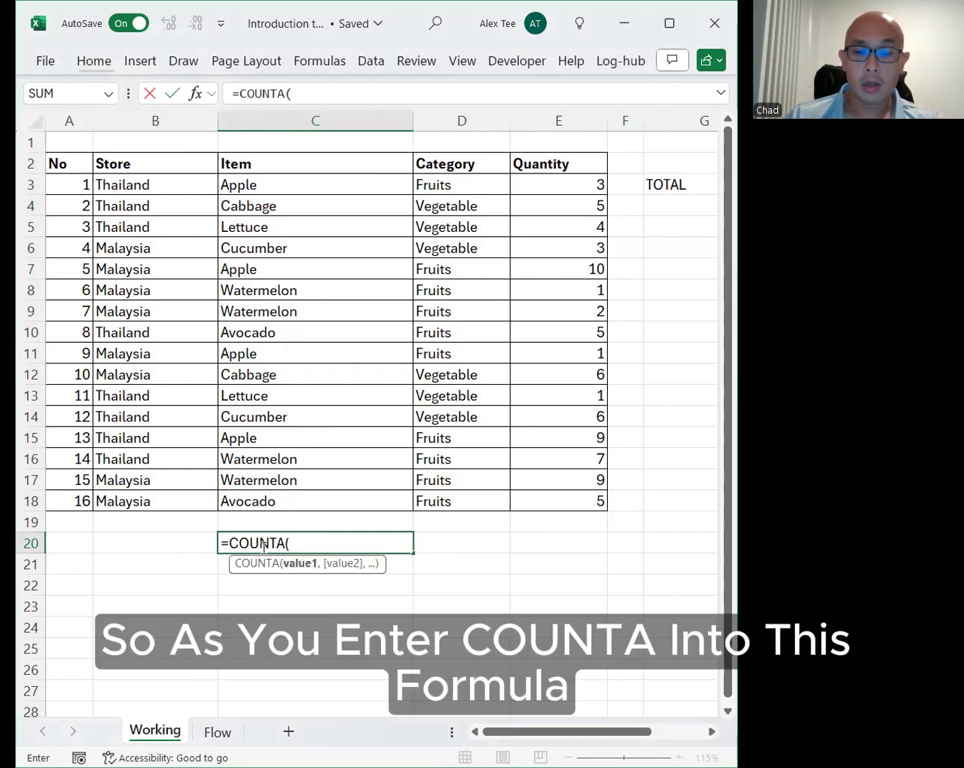
key("Up")
key("Up")
key("ctrl+shift+Up")
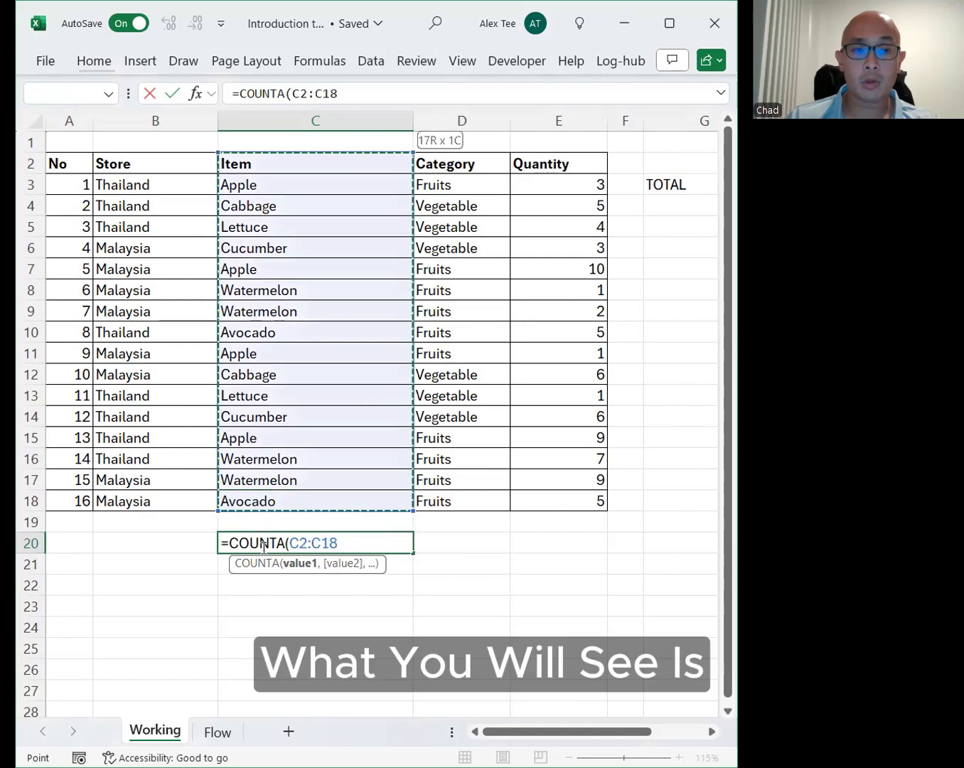
key("shift+Down")
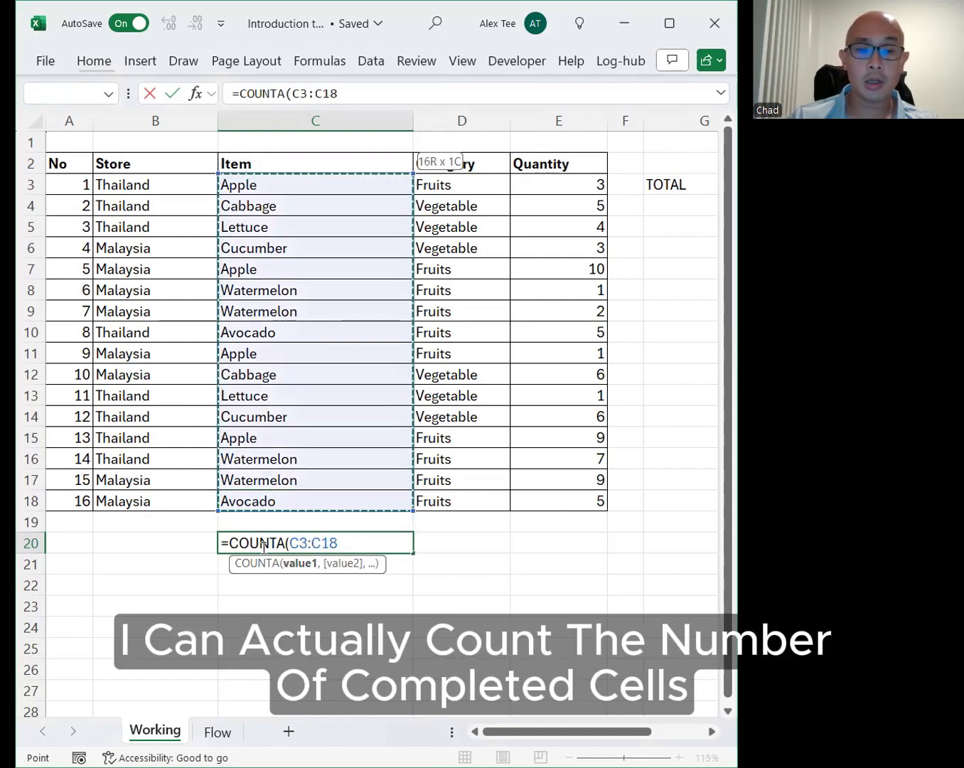
type(")")
key("Return")
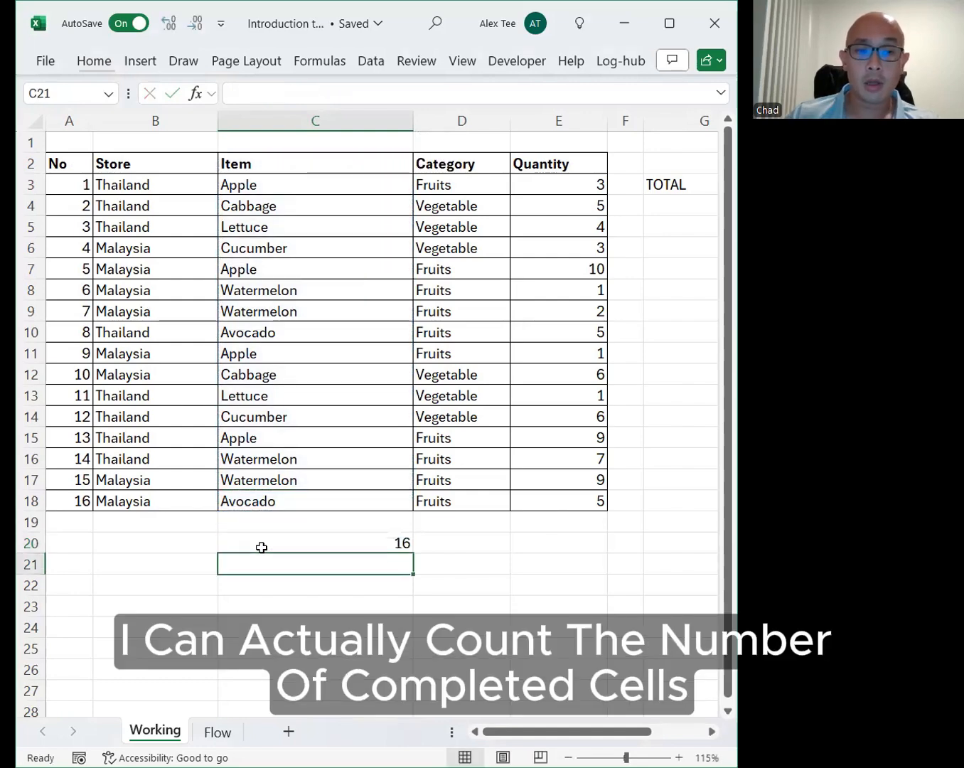
left_click(373, 544)
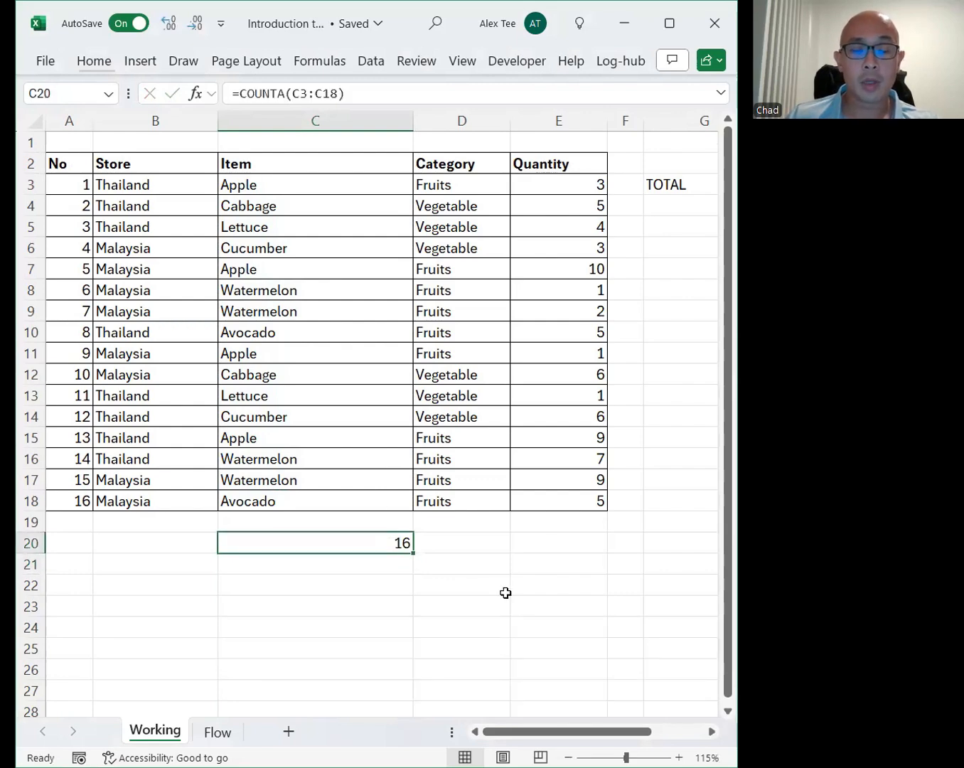
left_click(404, 559)
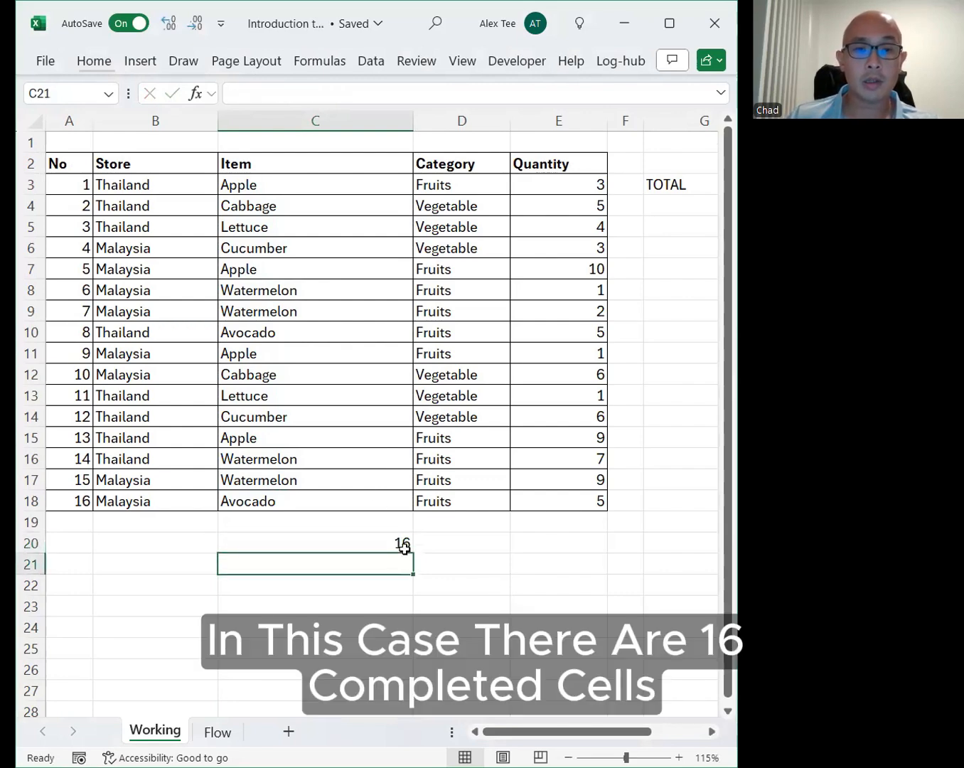
left_click(390, 539)
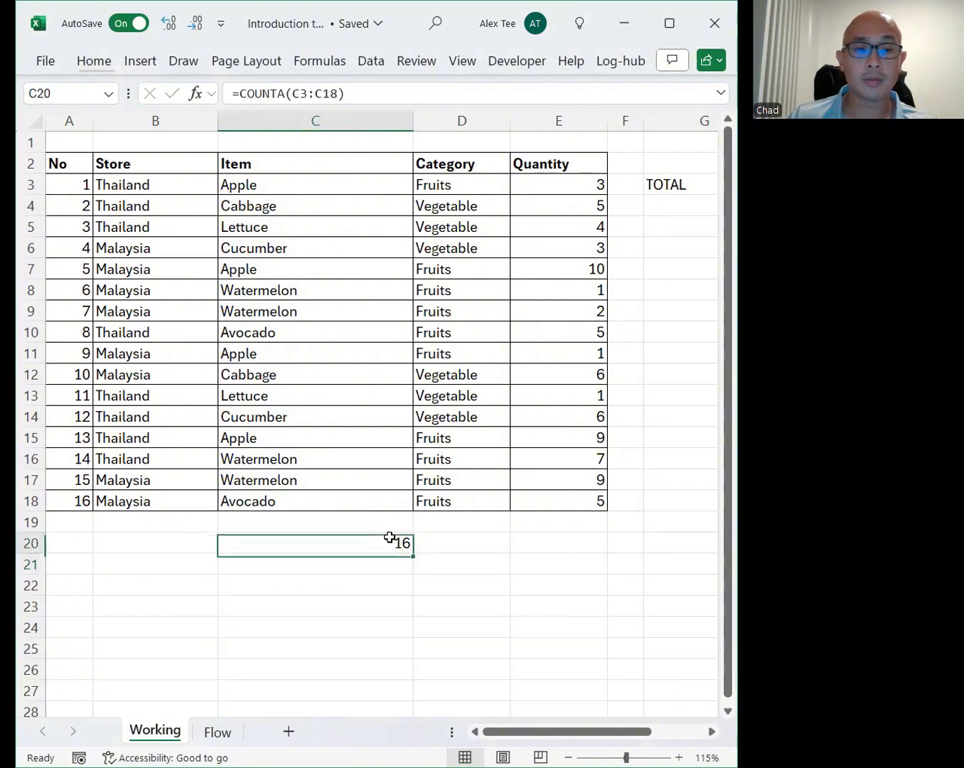
Step: Enter =COUNTBLANK(C3:C18) in cell C21 to count the empty cells in the Item column
left_click(379, 571)
type("=")
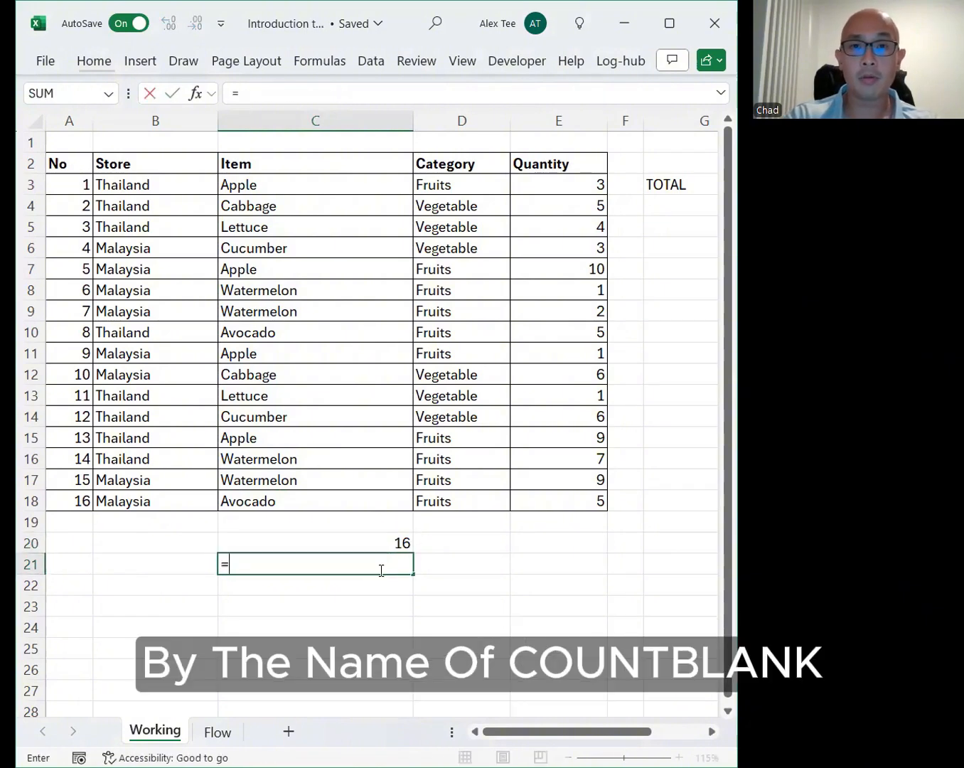
type("COUNTBLANK")
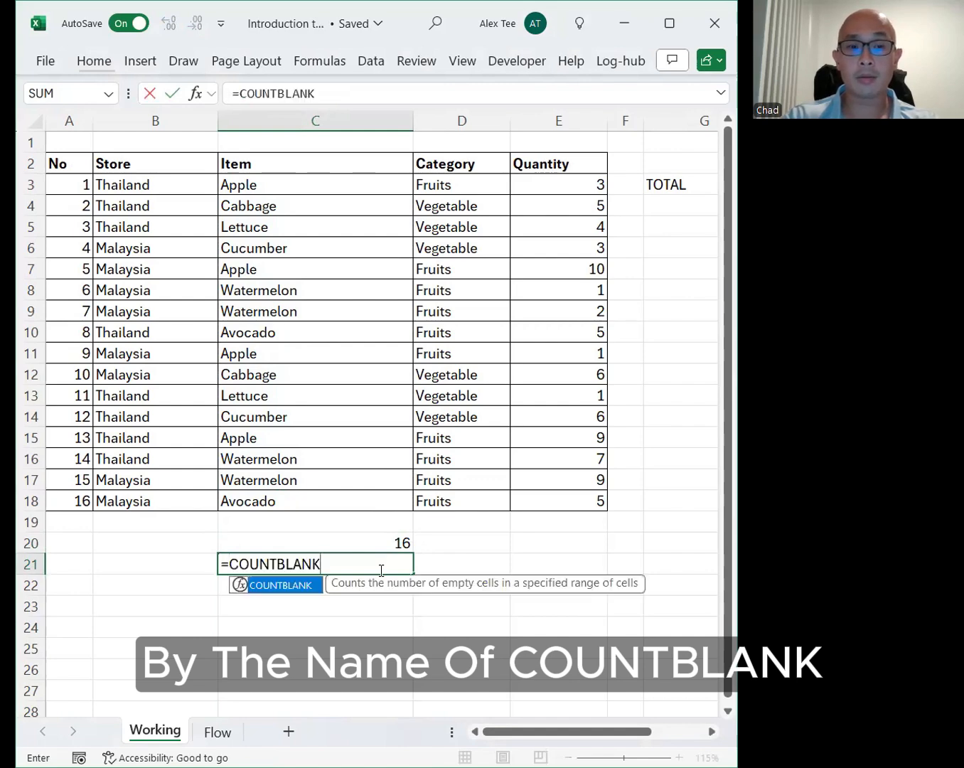
type("(")
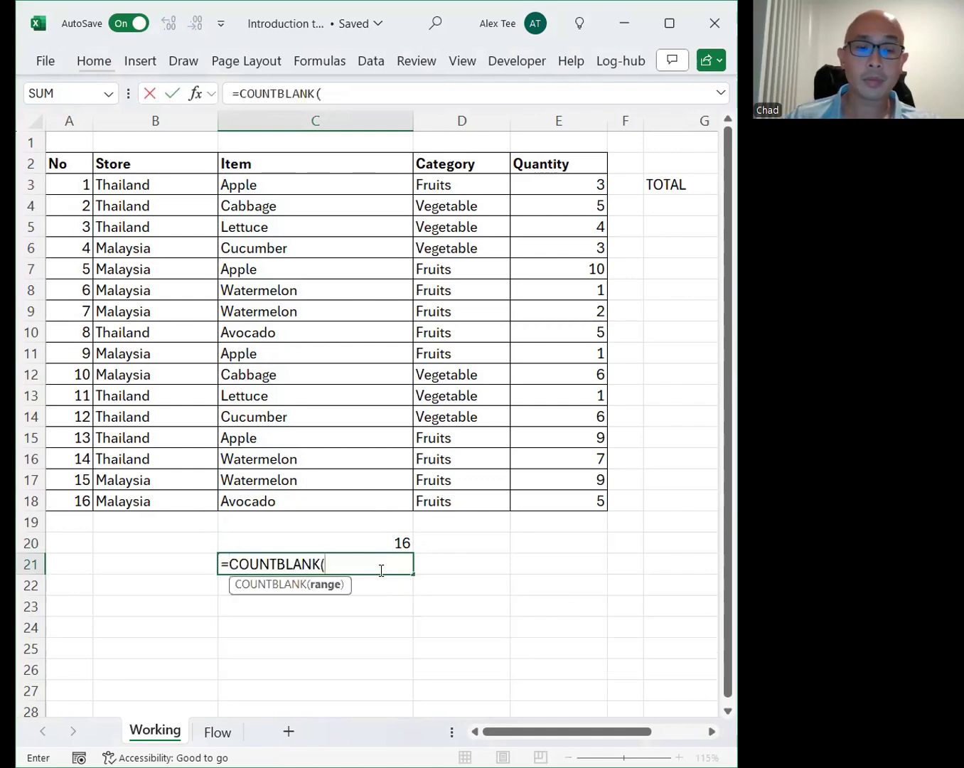
left_click(375, 500)
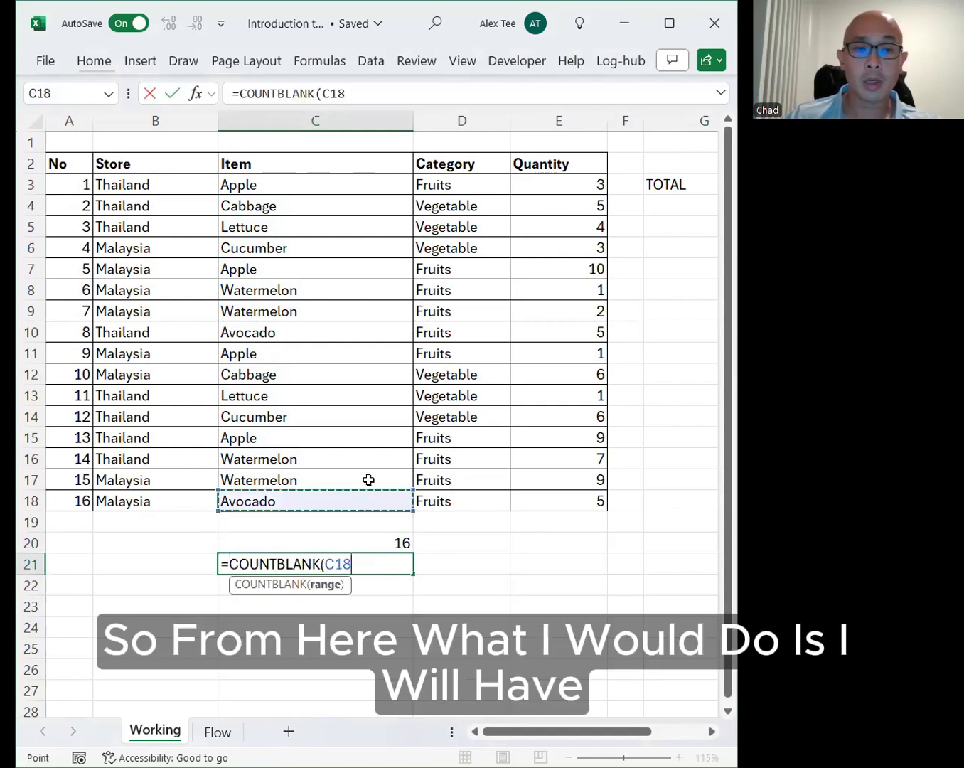
left_click(348, 193, "shift")
type(")")
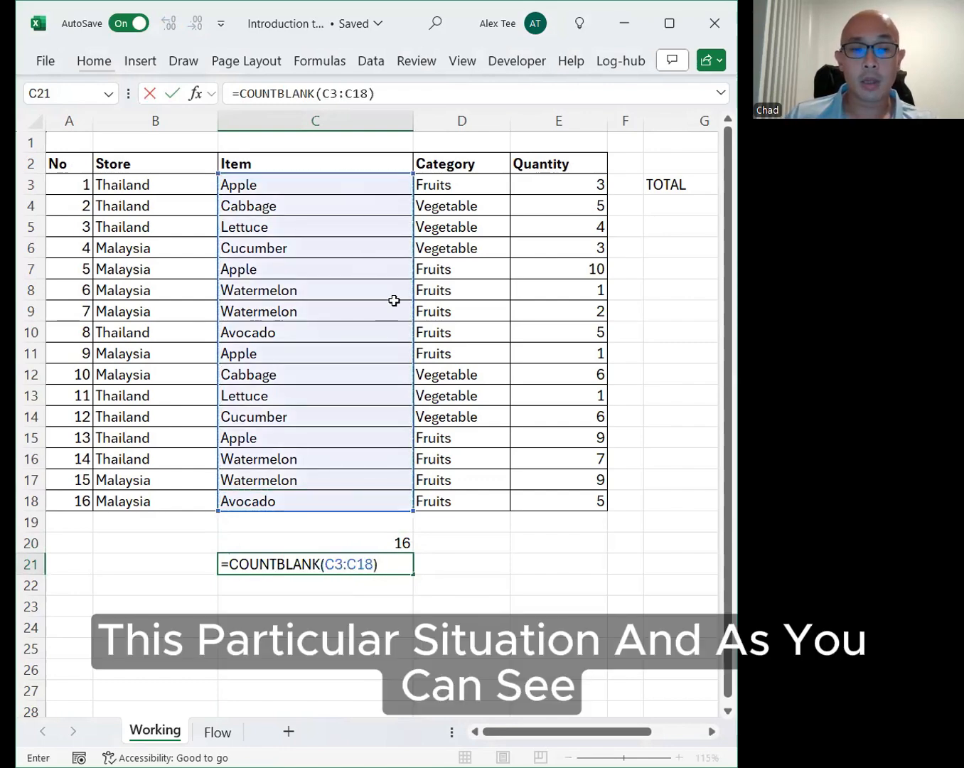
key("Return")
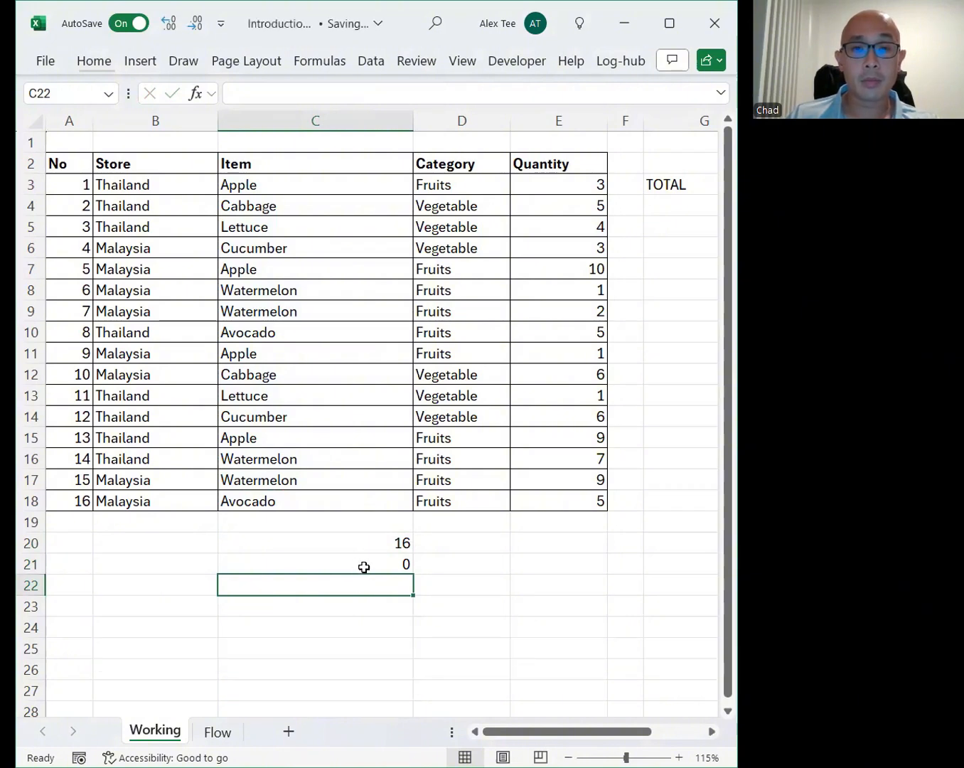
Step: Clear the Item entry in C16 and check the COUNTA and COUNTBLANK results in C20 and C21
left_click(306, 460)
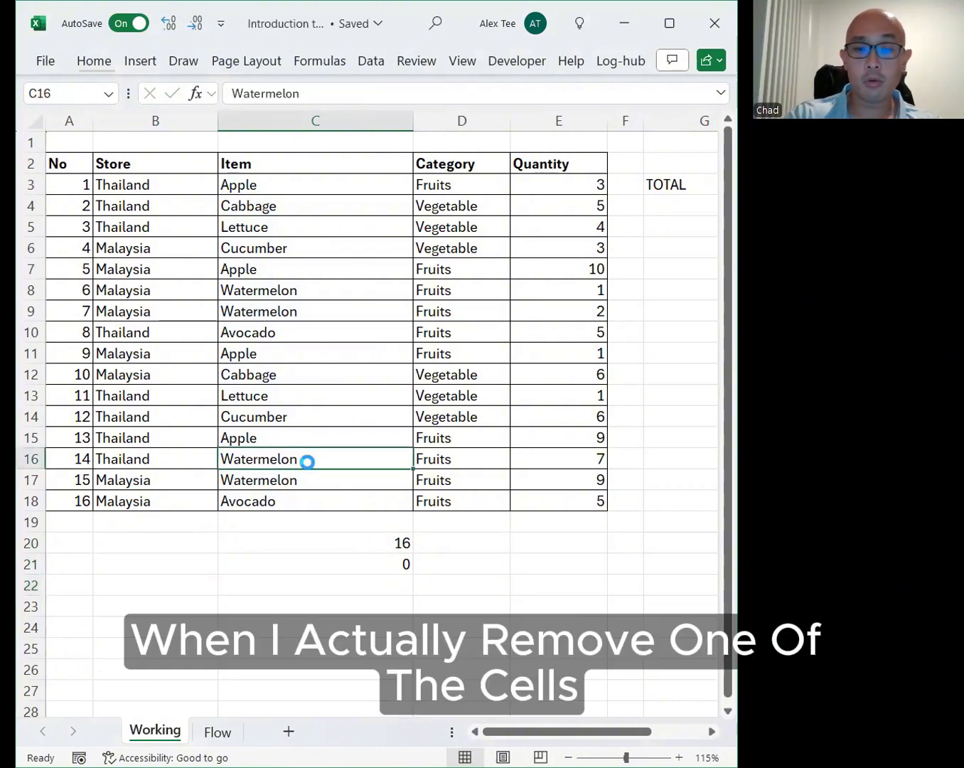
key("Delete")
mouse_move(360, 549)
left_mouse_down()
mouse_move(359, 557)
mouse_move(362, 544)
left_mouse_up()
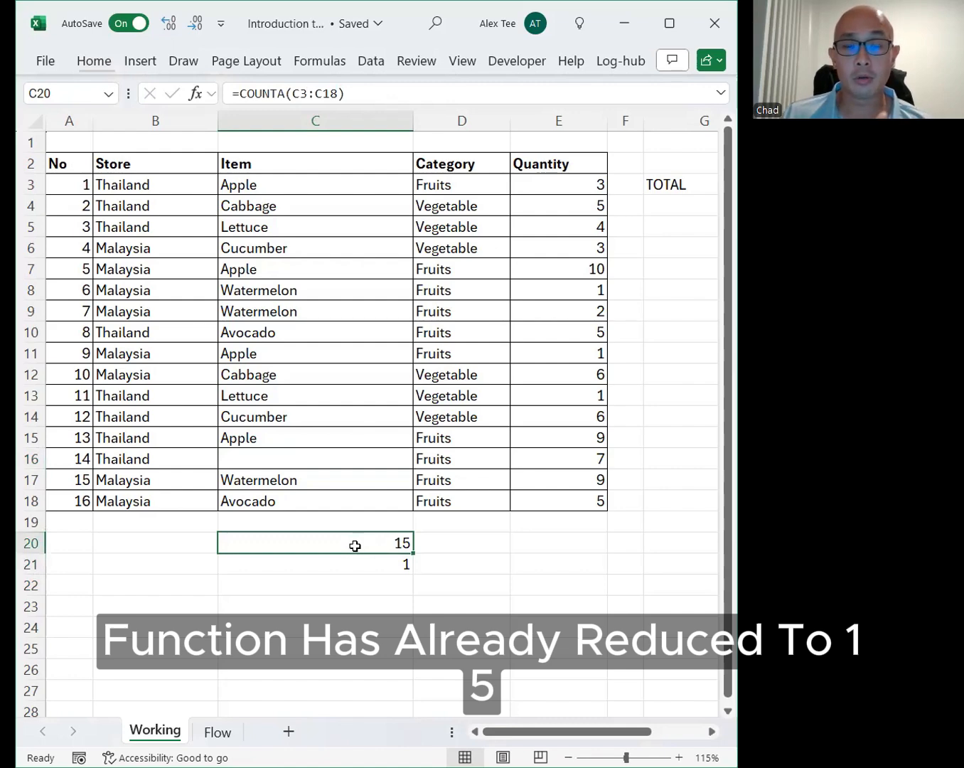
left_click(347, 579)
left_click(329, 563)
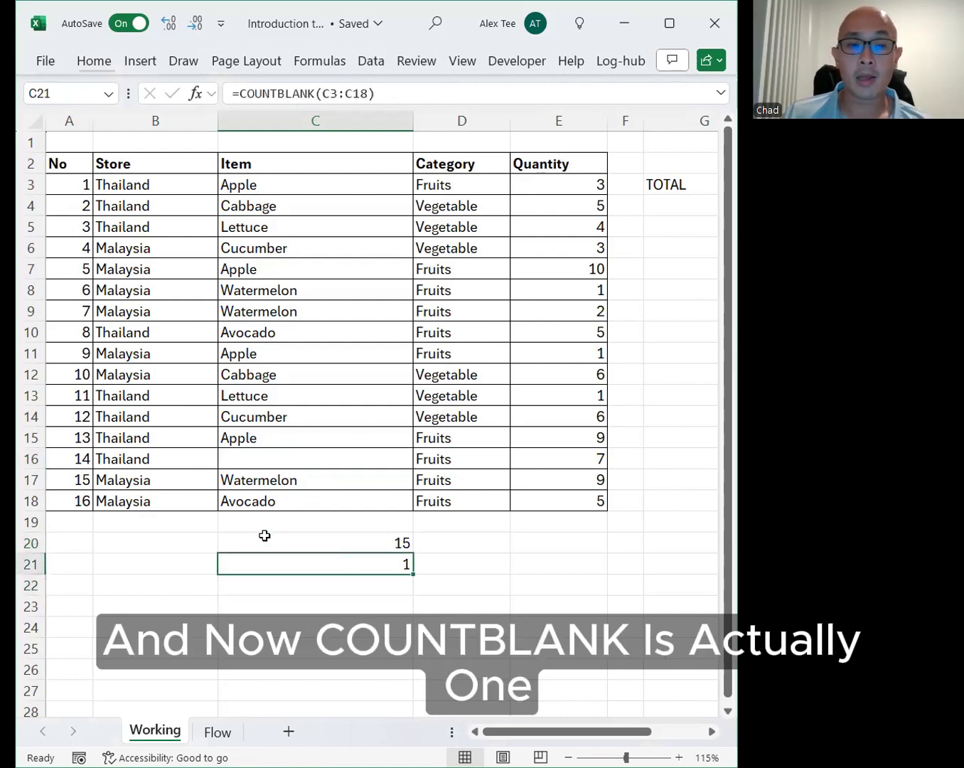
left_click(264, 536)
left_click(168, 541)
left_click_drag(323, 547, 356, 565)
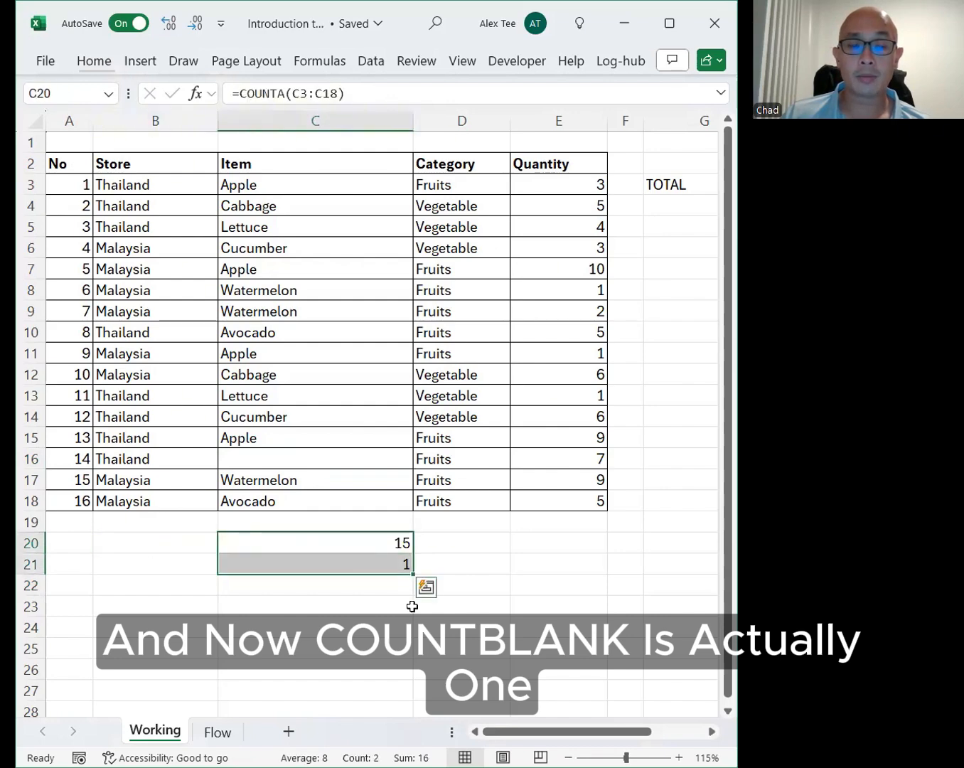
Step: Enter =UNIQUE(B3:B18) in cell B23 to list the distinct Store names
left_click(191, 542)
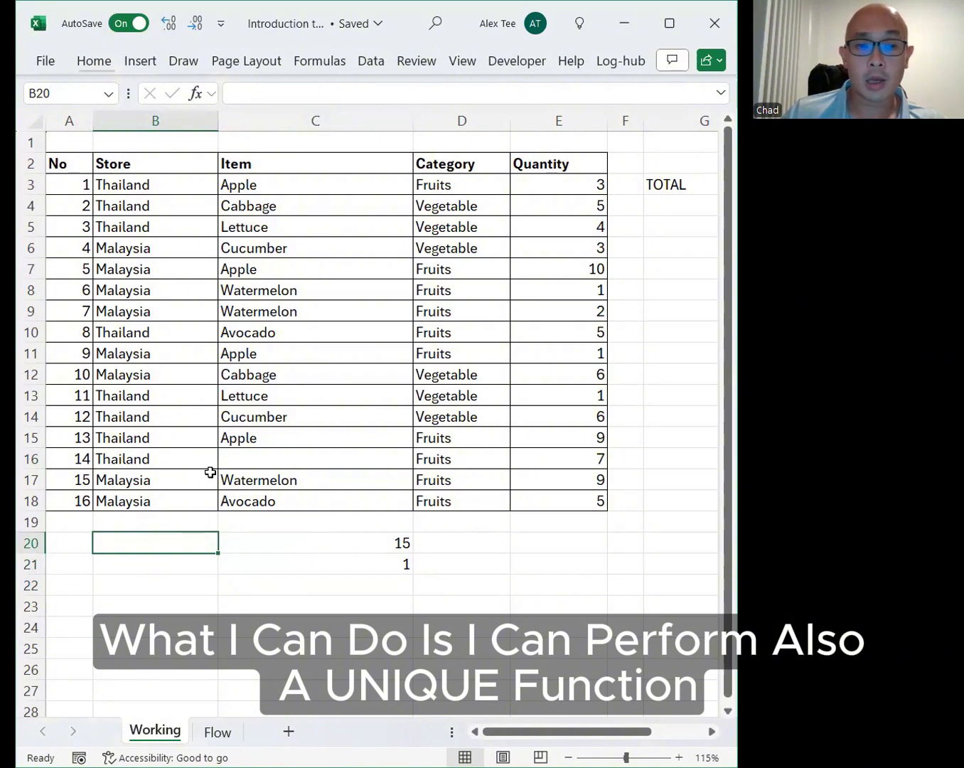
left_click(177, 605)
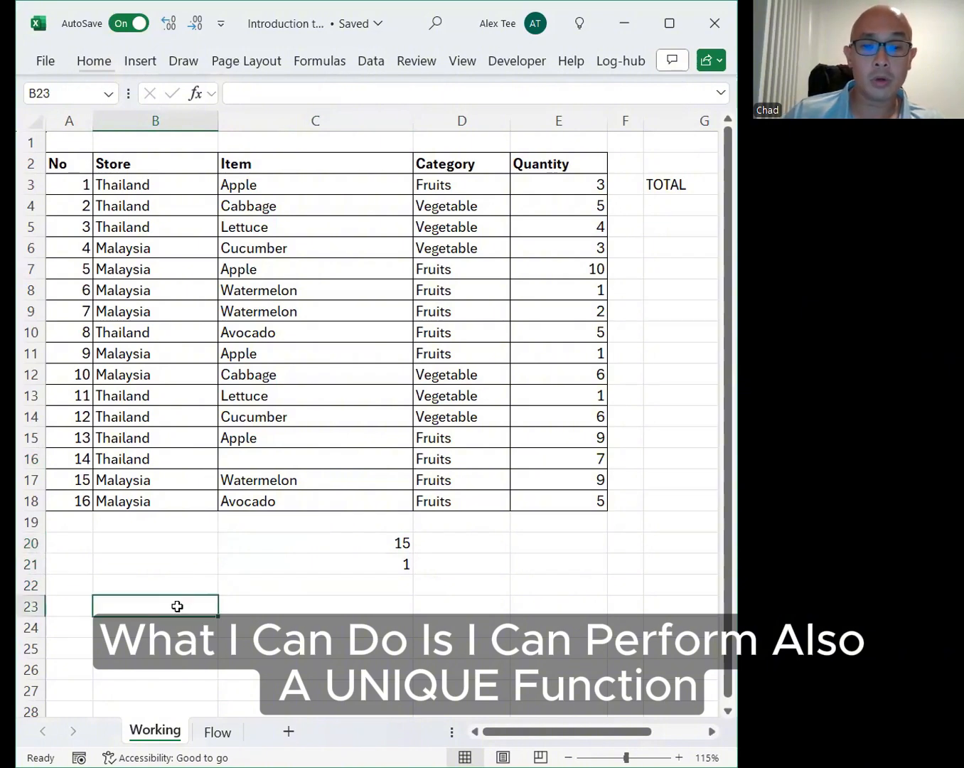
type("=")
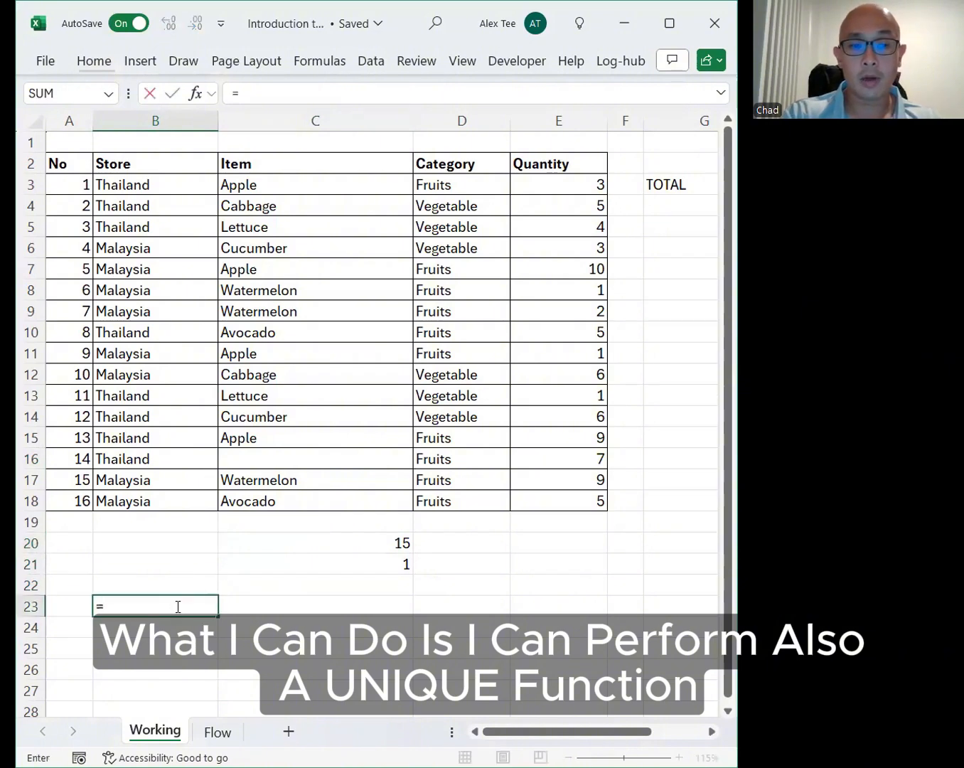
type("UNIQUE(")
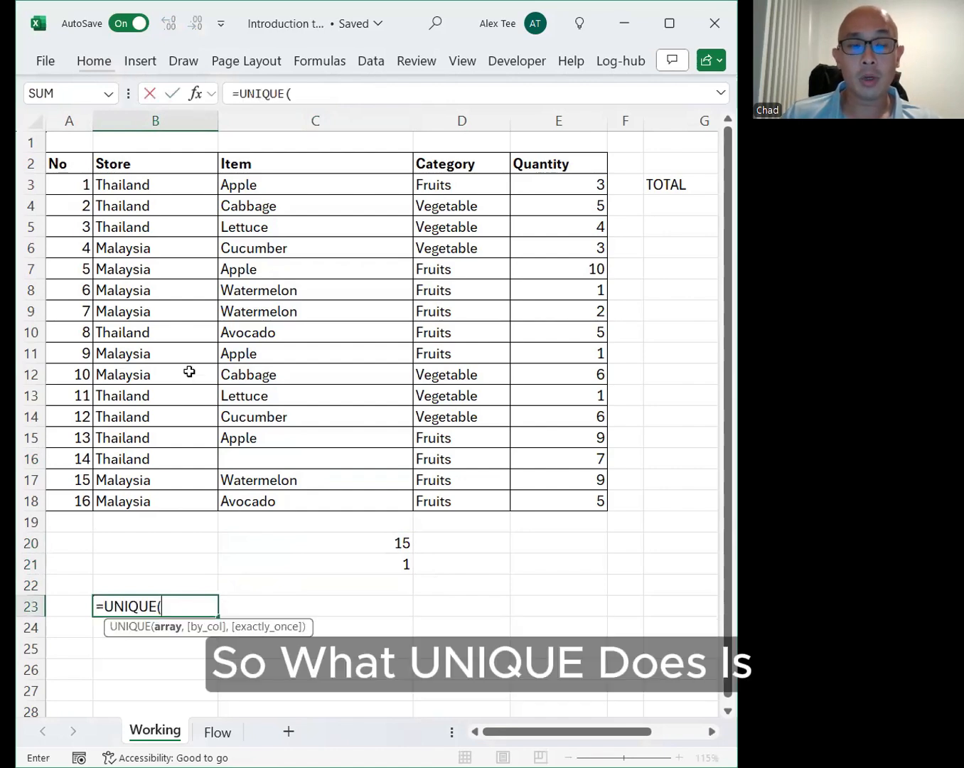
left_click(170, 189)
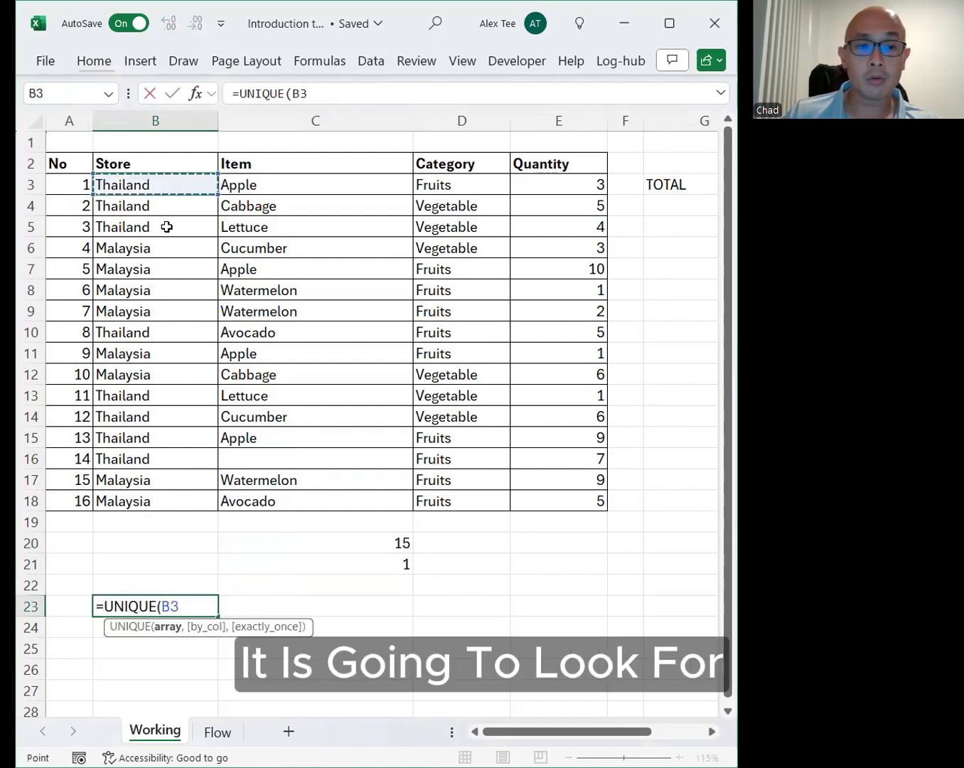
key("ctrl+shift+Down")
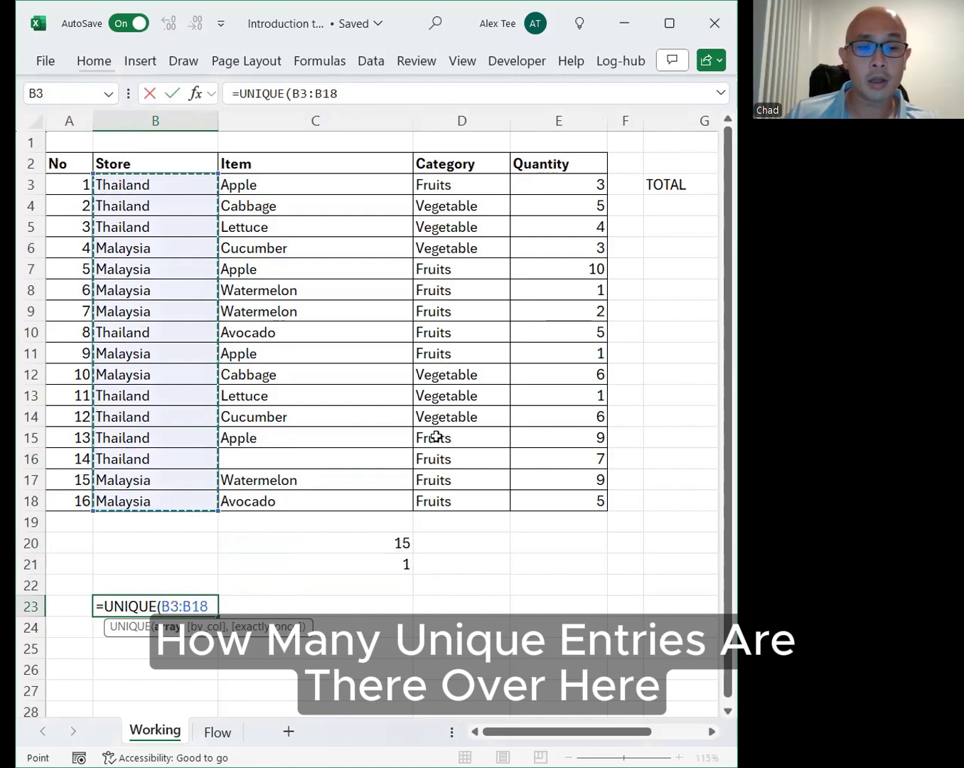
type(")")
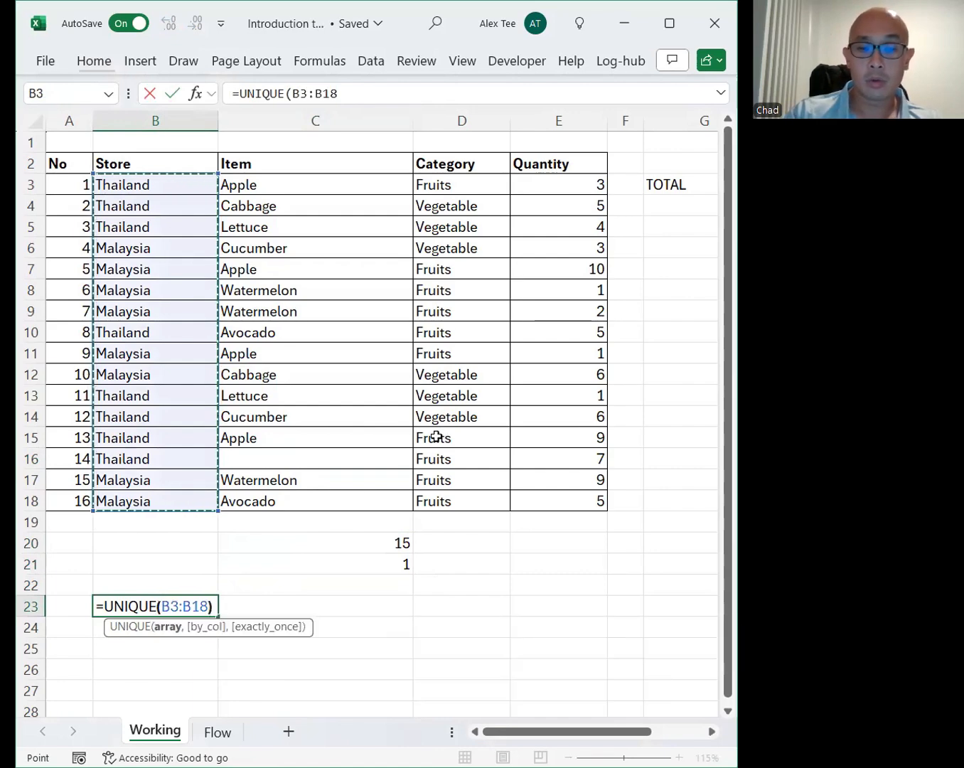
key("Return")
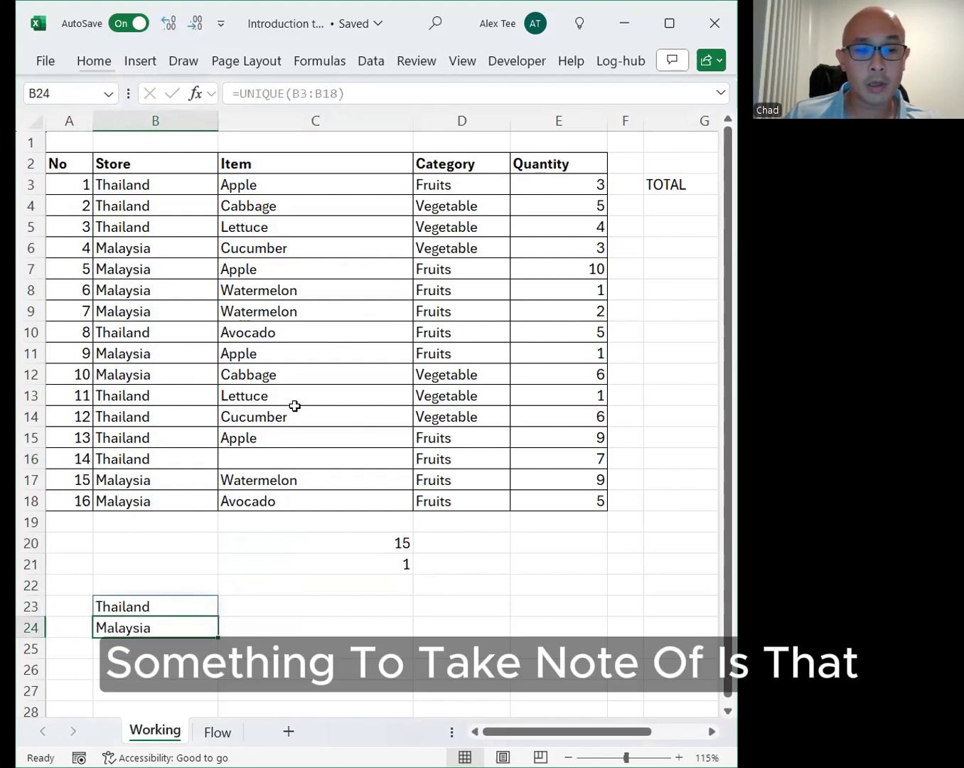
Step: Add a trailing space to the Thailand entry in B16 and compare the entries in the UNIQUE list from B23
double_click(179, 452)
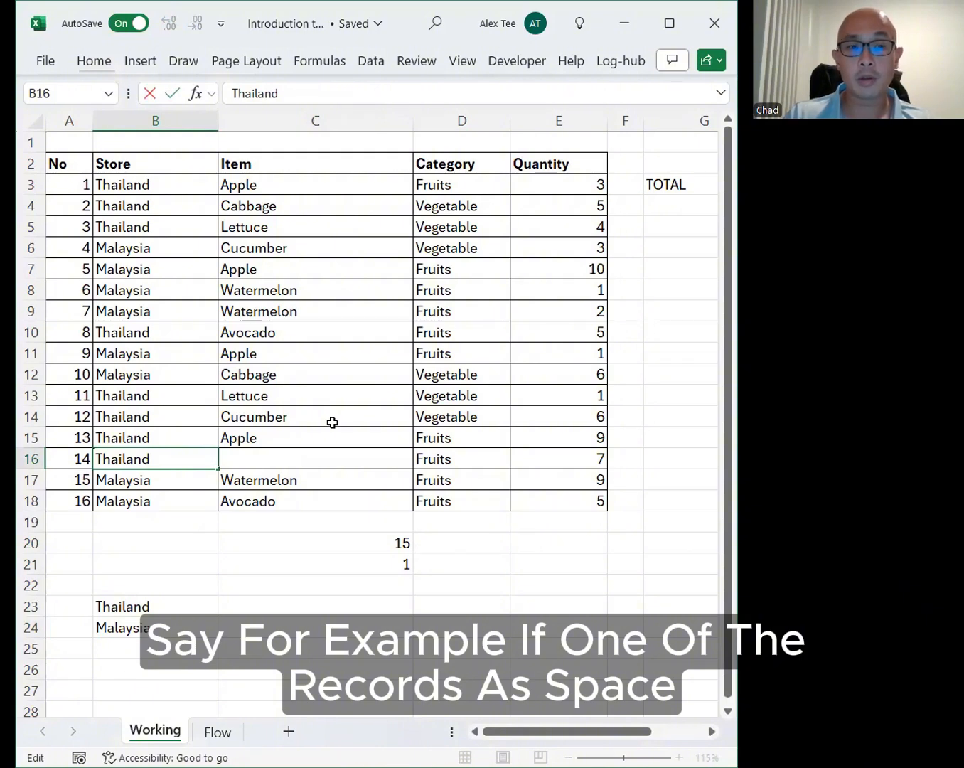
key("Return")
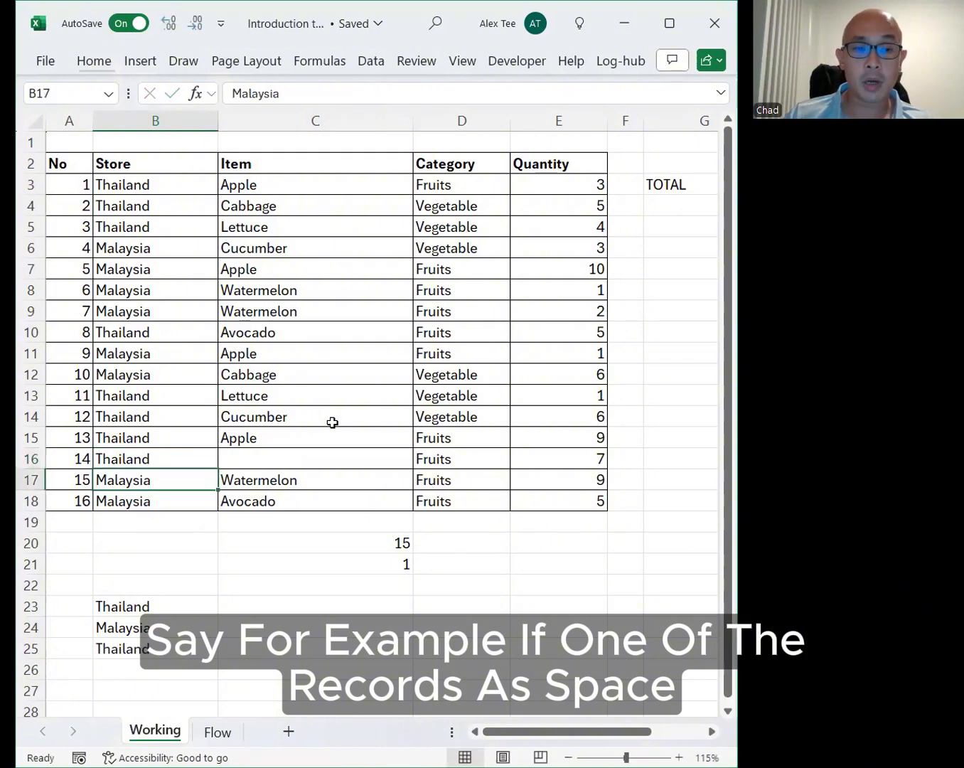
left_click(139, 606)
left_click(149, 651)
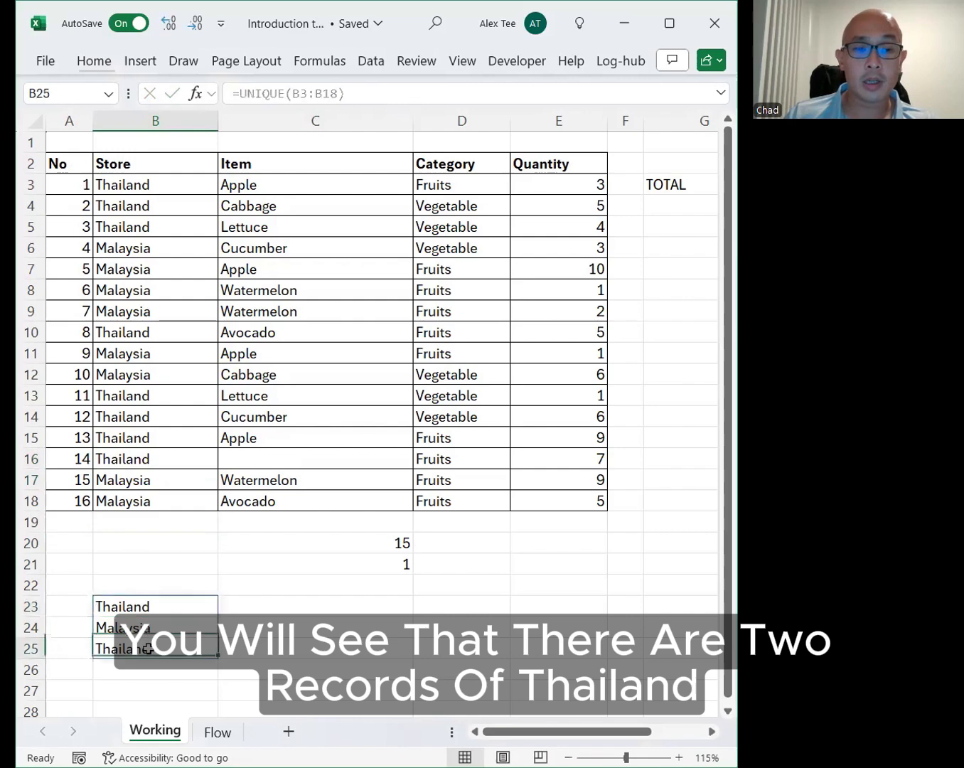
left_click(155, 609)
left_click(153, 669)
left_click(151, 647)
left_click(161, 455)
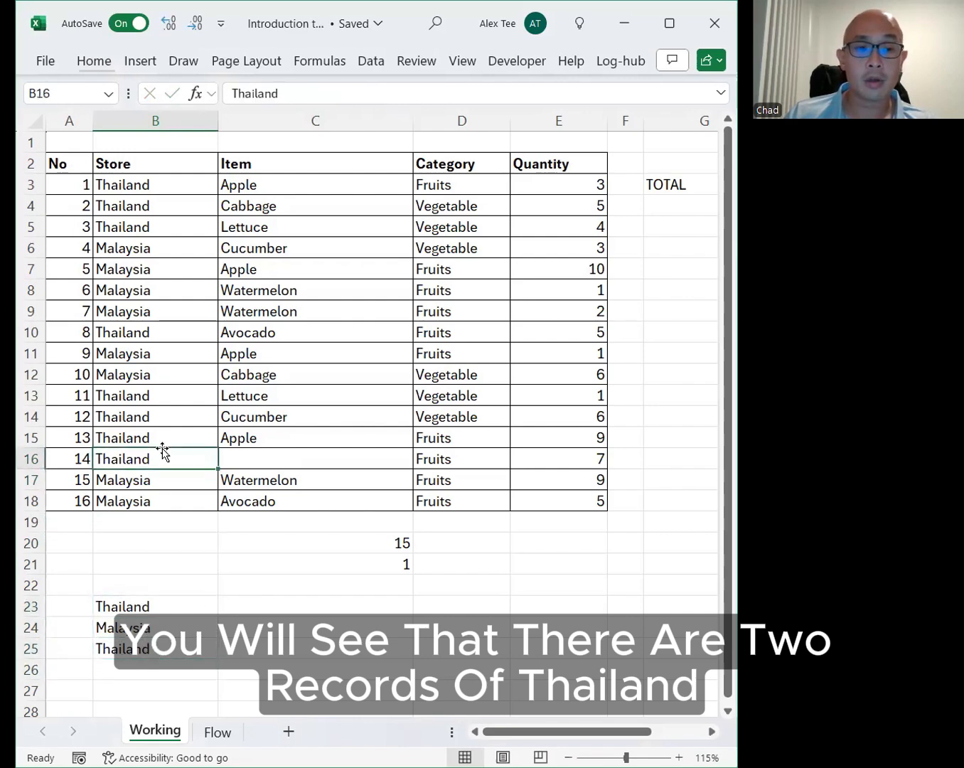
Step: Undo the trailing-space edit in B16 and recheck the UNIQUE list in B23:B24
key("ctrl+z")
left_click_drag(155, 606, 158, 630)
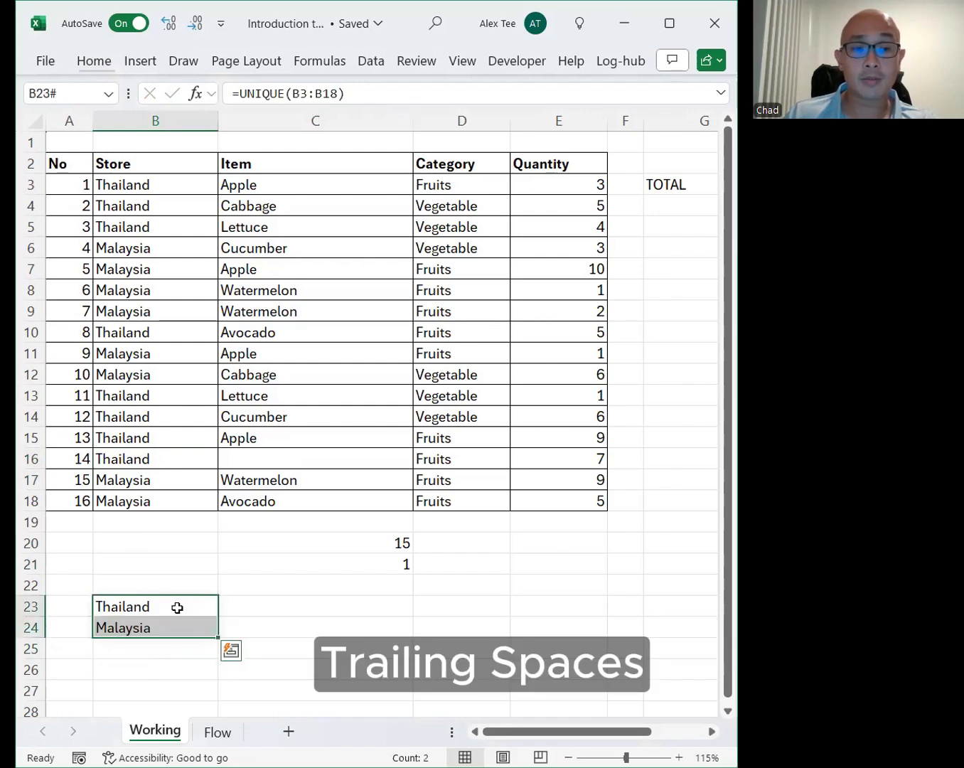
left_click(176, 608)
Step: Enter =COUNTIF(B3:B18,B23) in cell C23 to count the Thailand records in the Store column
left_click(317, 603)
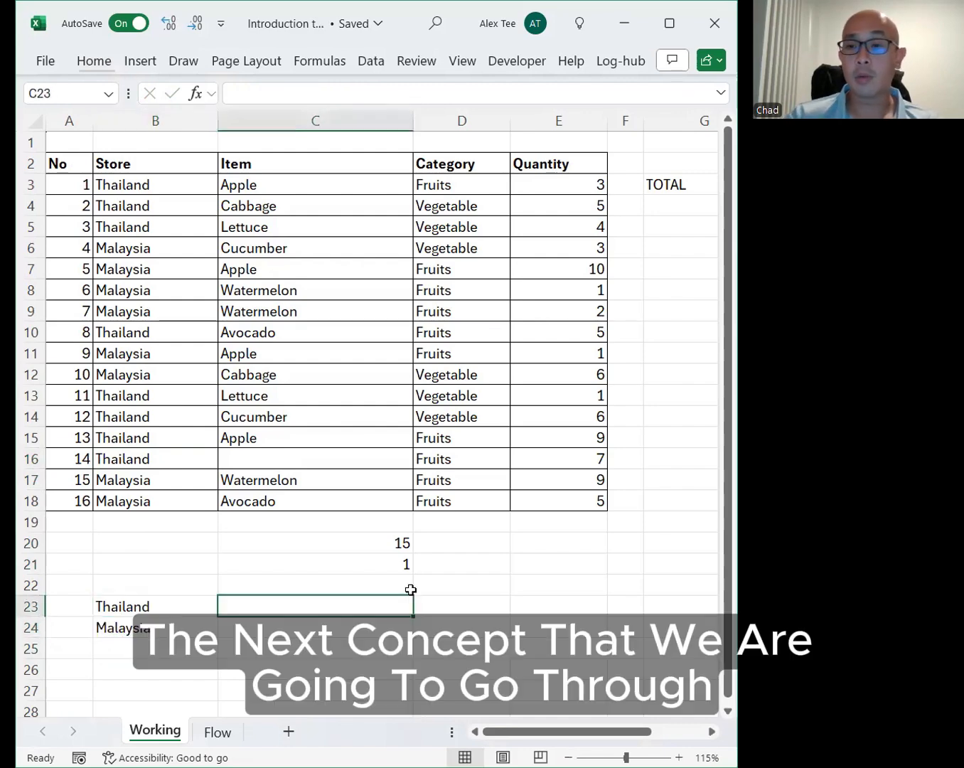
type("=")
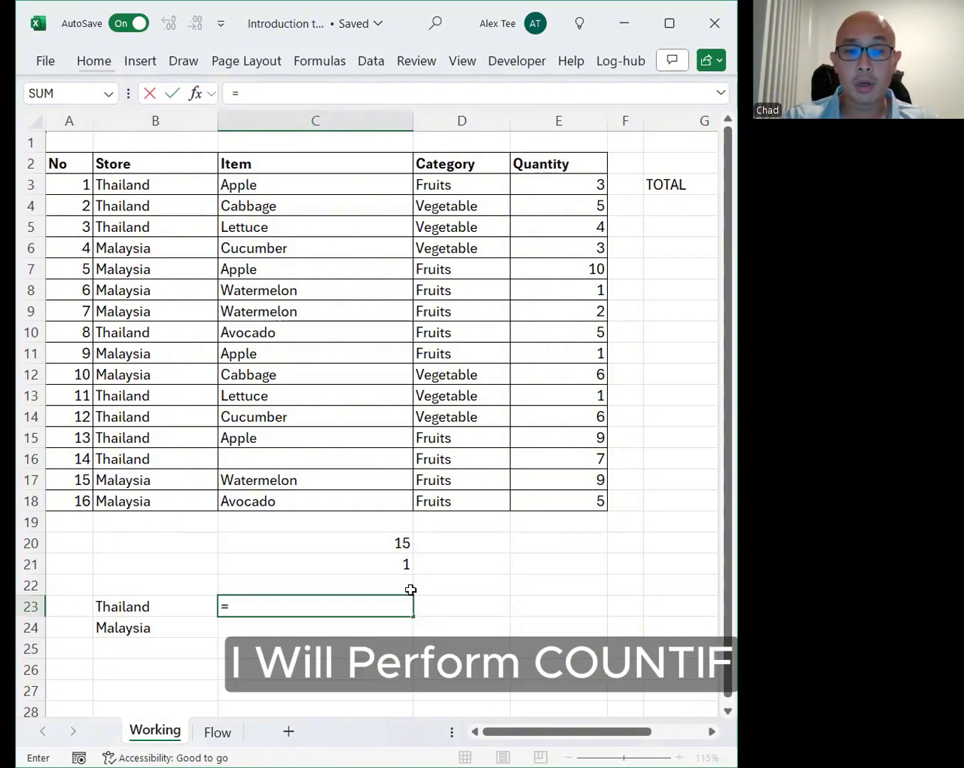
type("COUNTIF(")
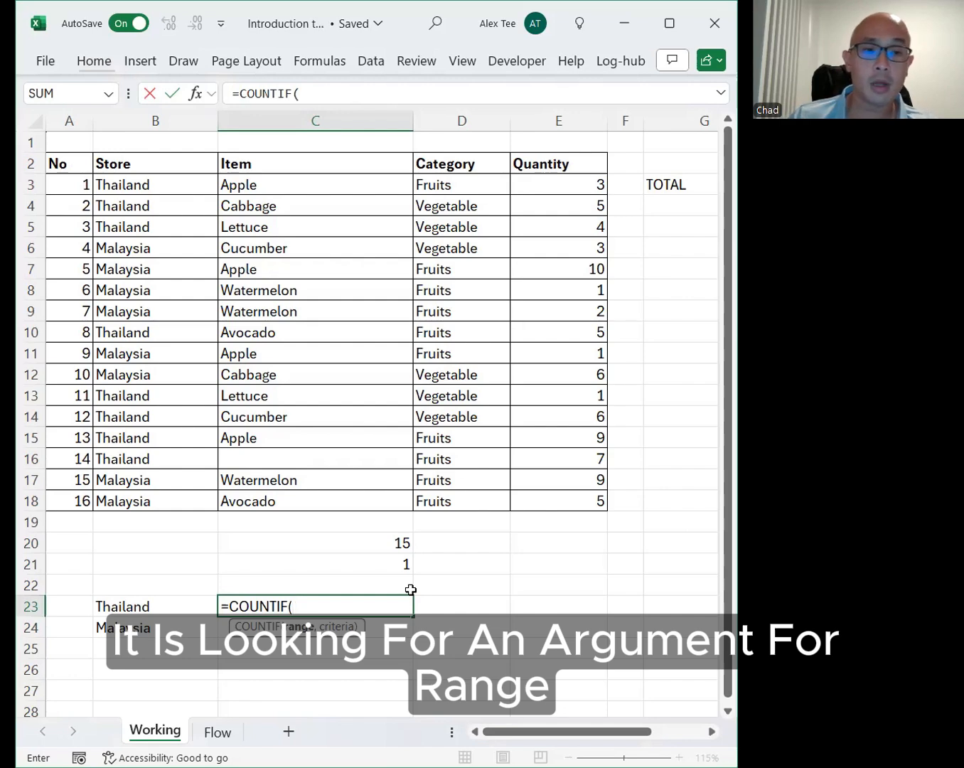
left_click(182, 184)
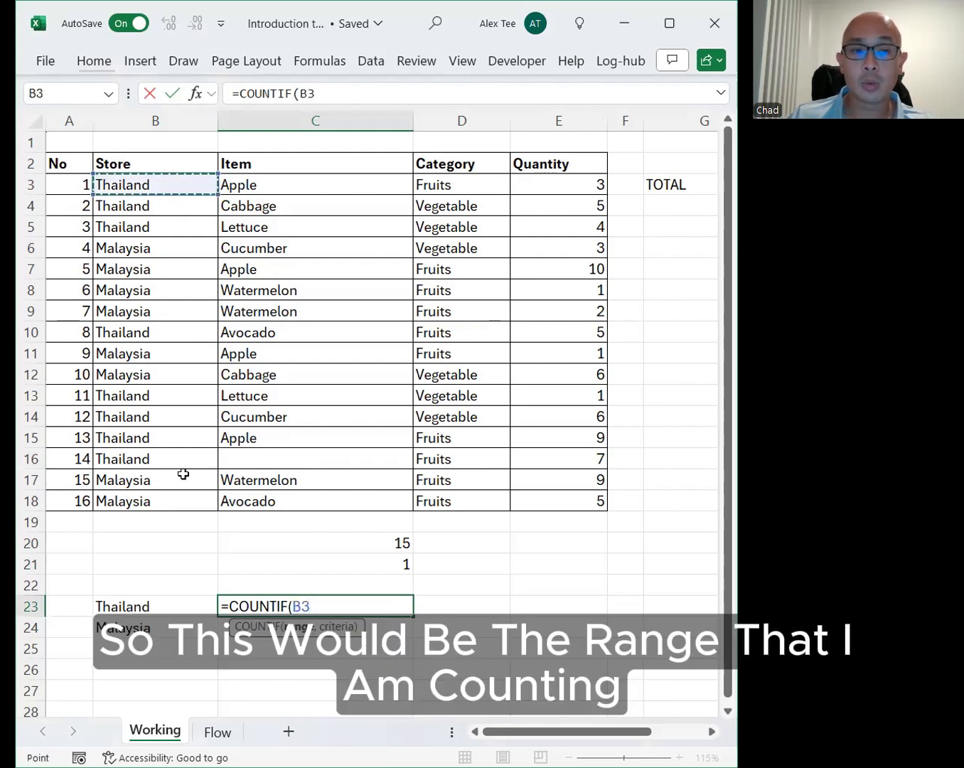
left_click(183, 499, "shift")
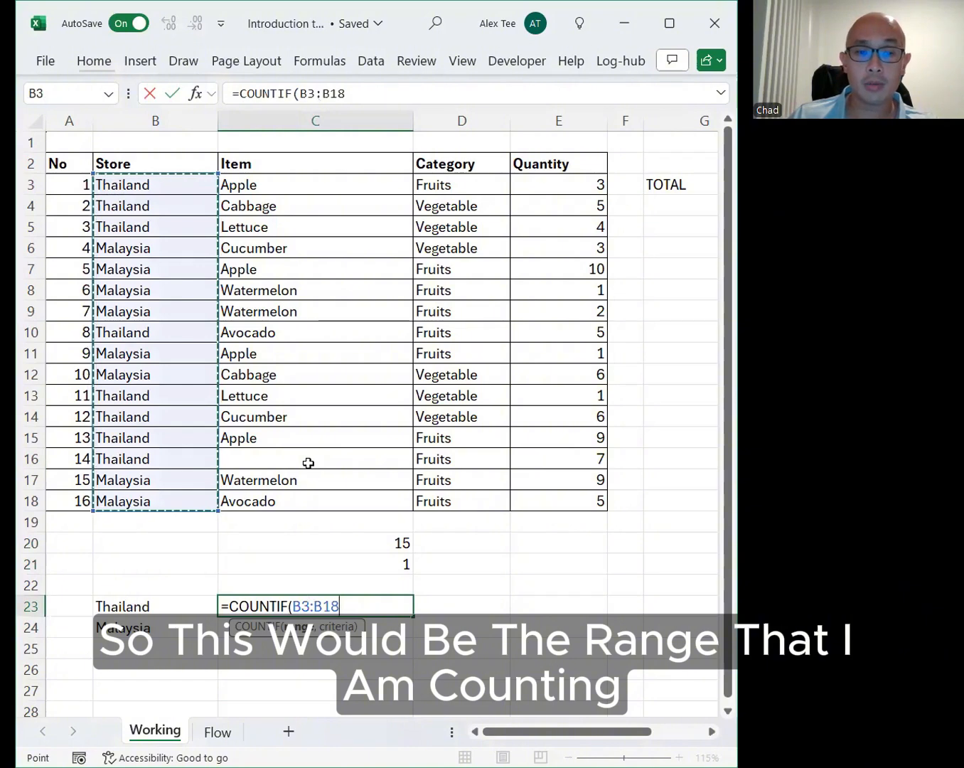
type(",")
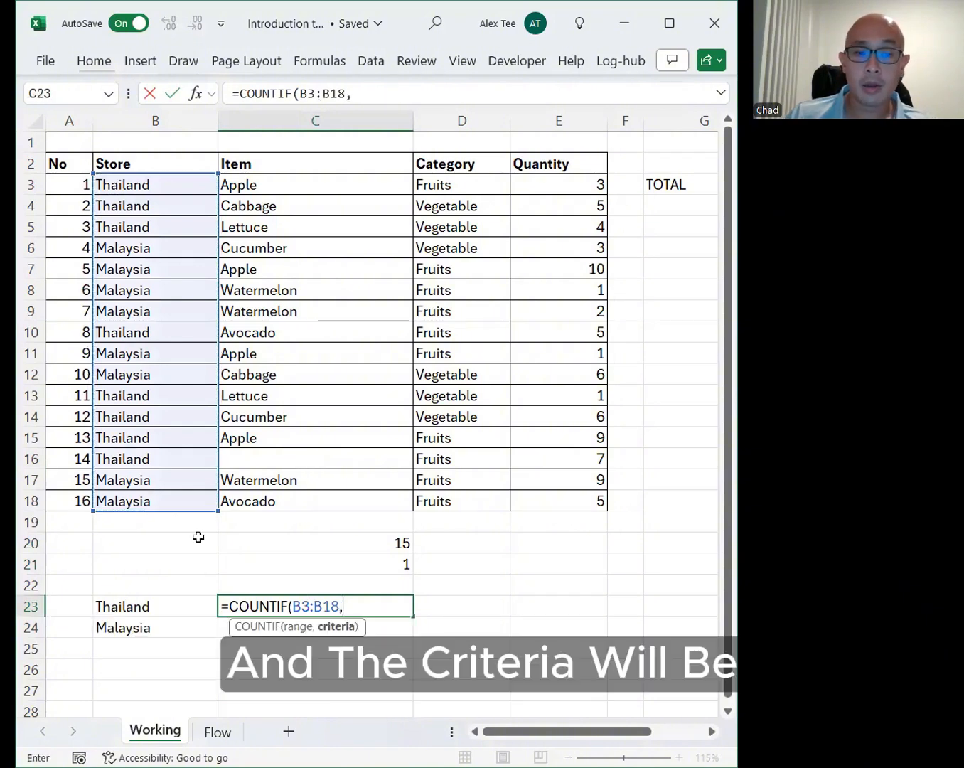
left_click(154, 606)
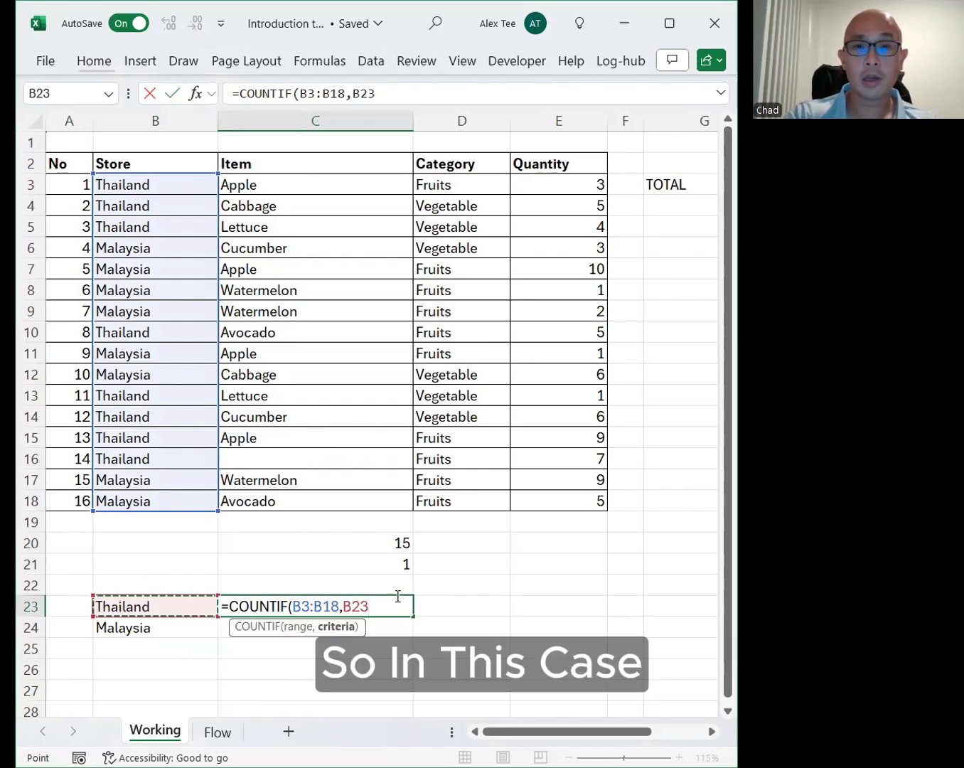
type(")")
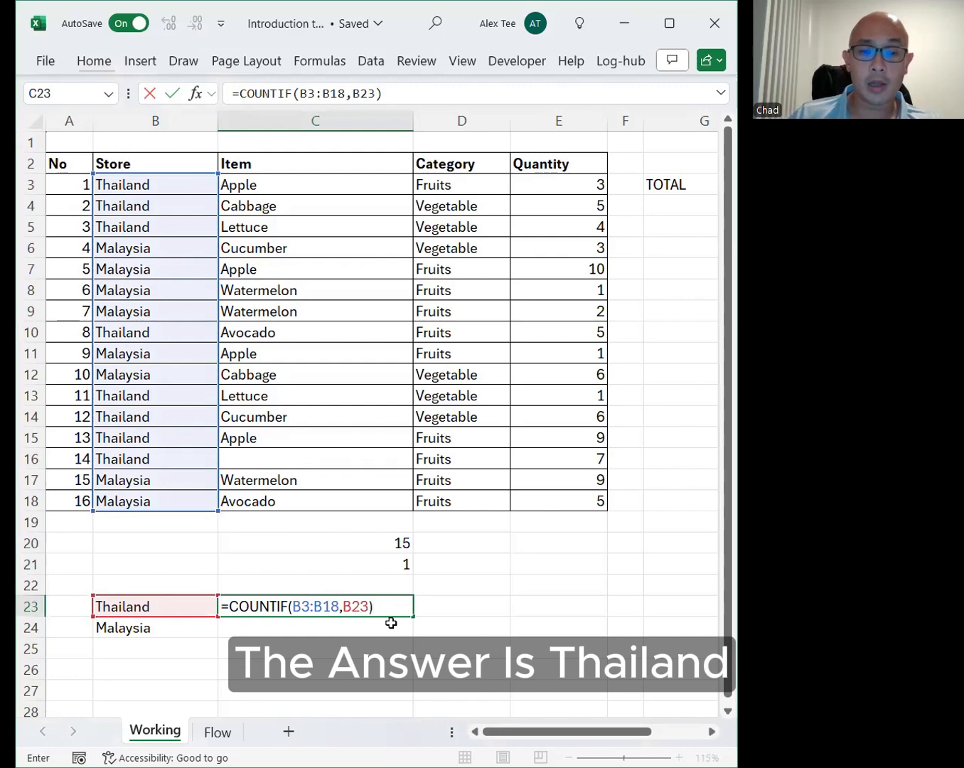
key("Return")
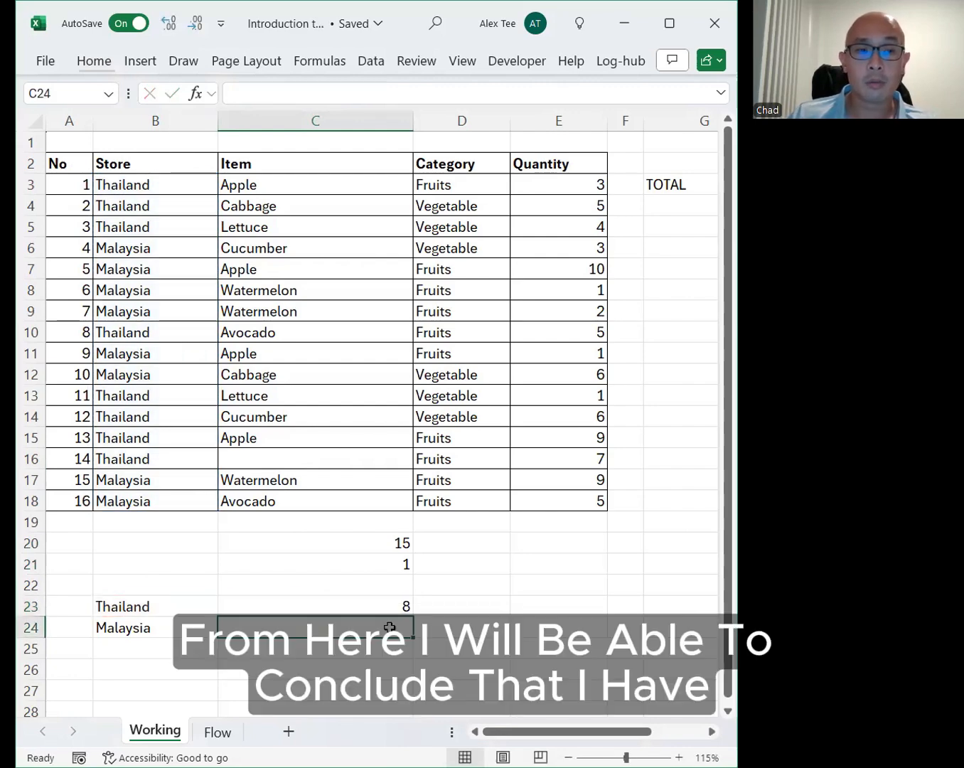
Step: Enter =COUNTIF(B3:B18,B24) in cell C24 to count the Malaysia records in the Store column
type("=C")
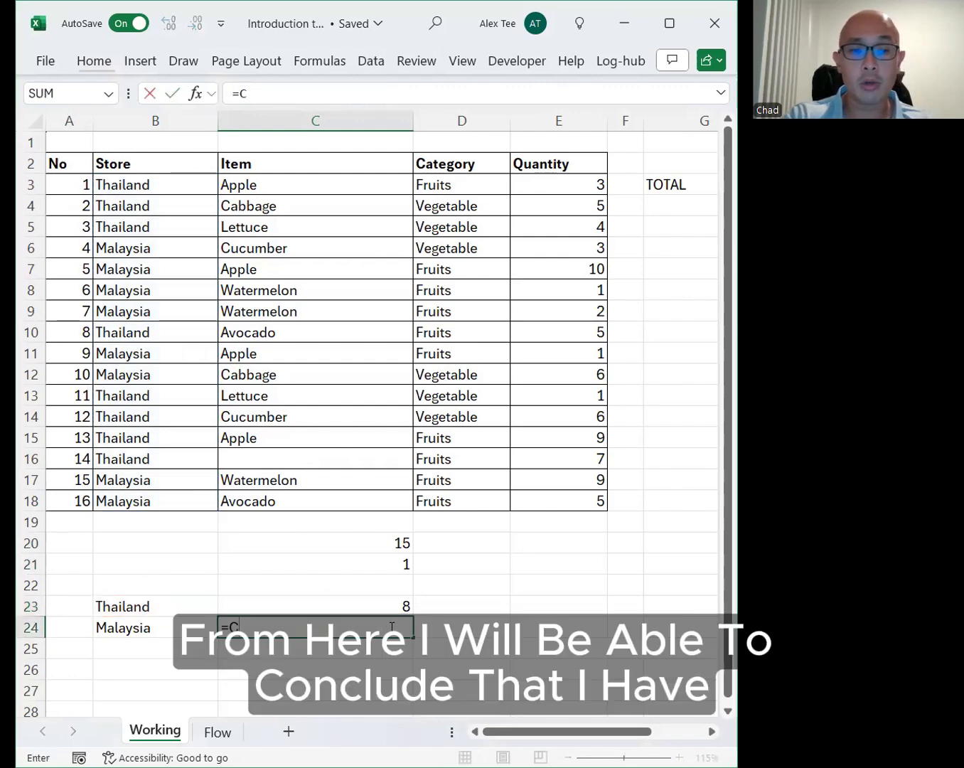
type("OUNTIF(")
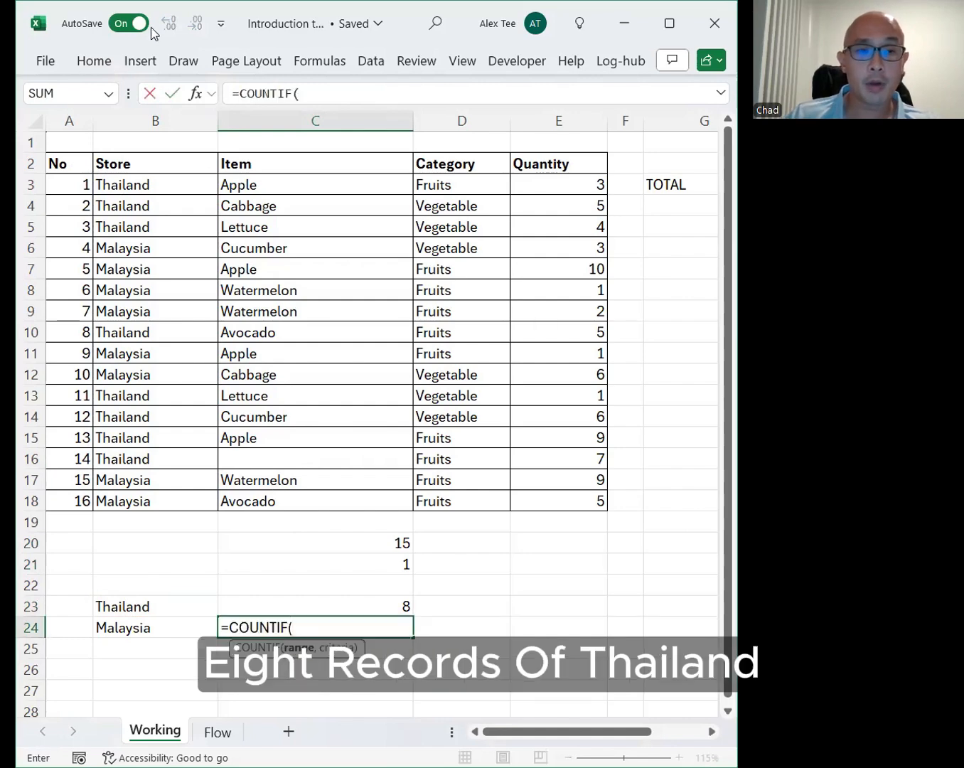
left_click(135, 187)
left_click(152, 501, "shift")
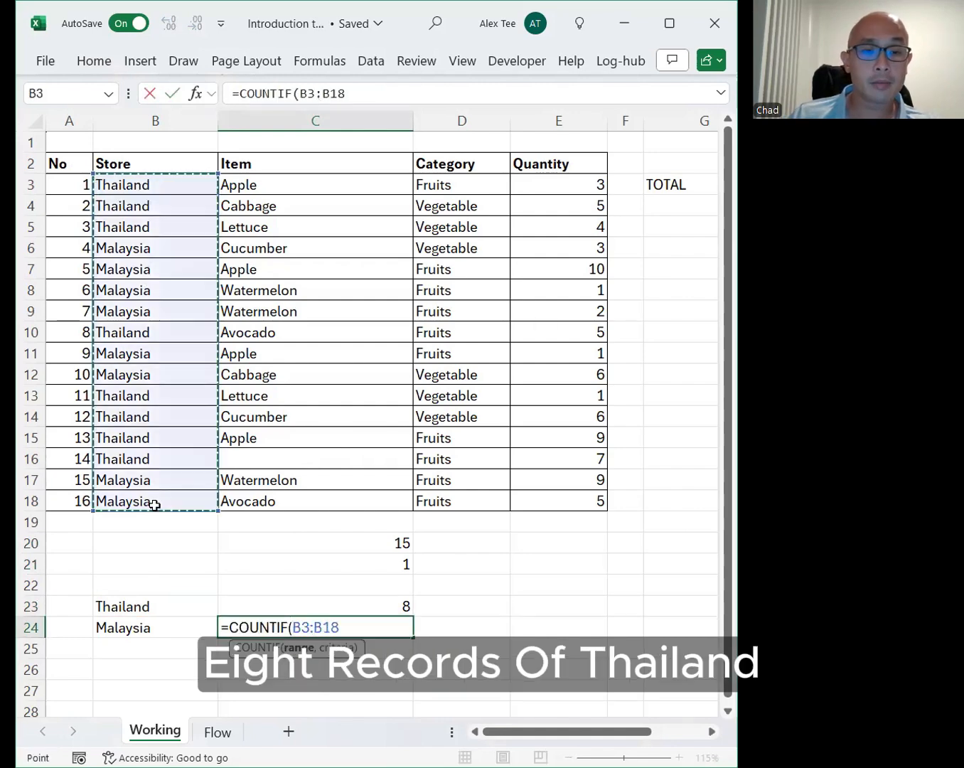
type(",")
key("Left")
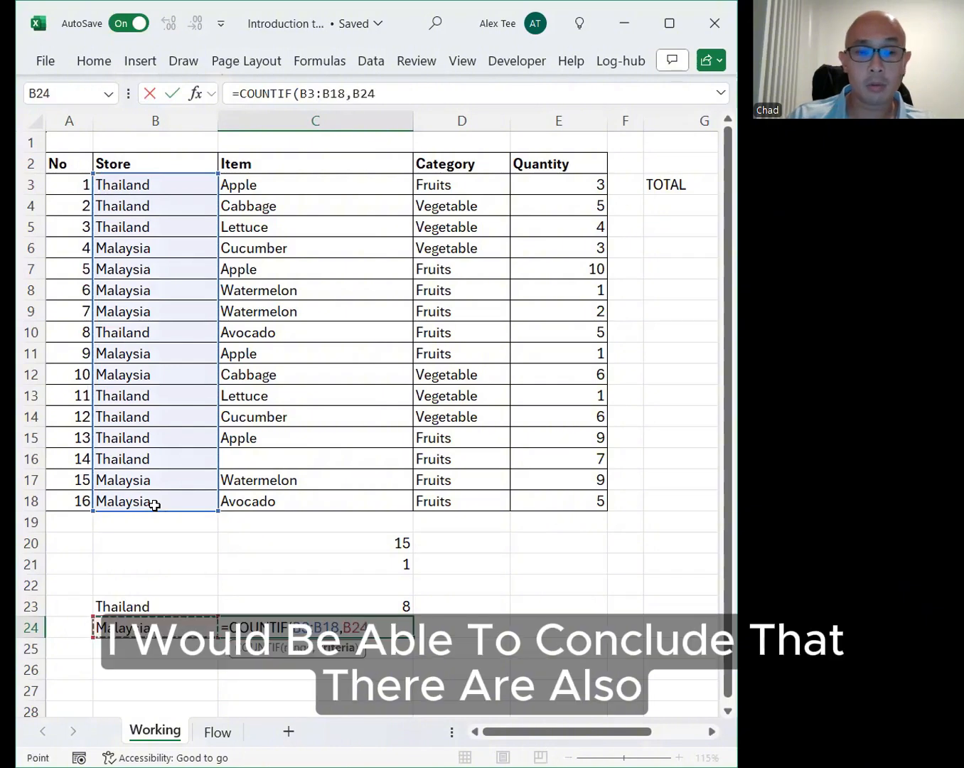
type(")")
key("Return")
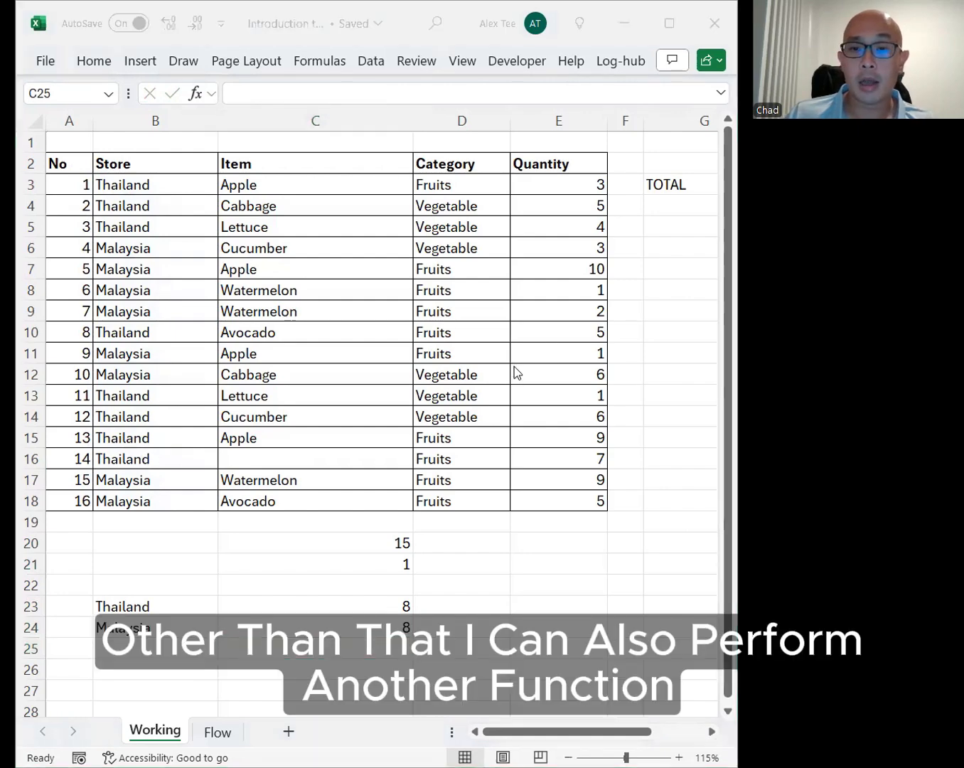
Step: Try to paste a copy of the UNIQUE formula cell B23 into B27, and undo the paste
left_click(307, 649)
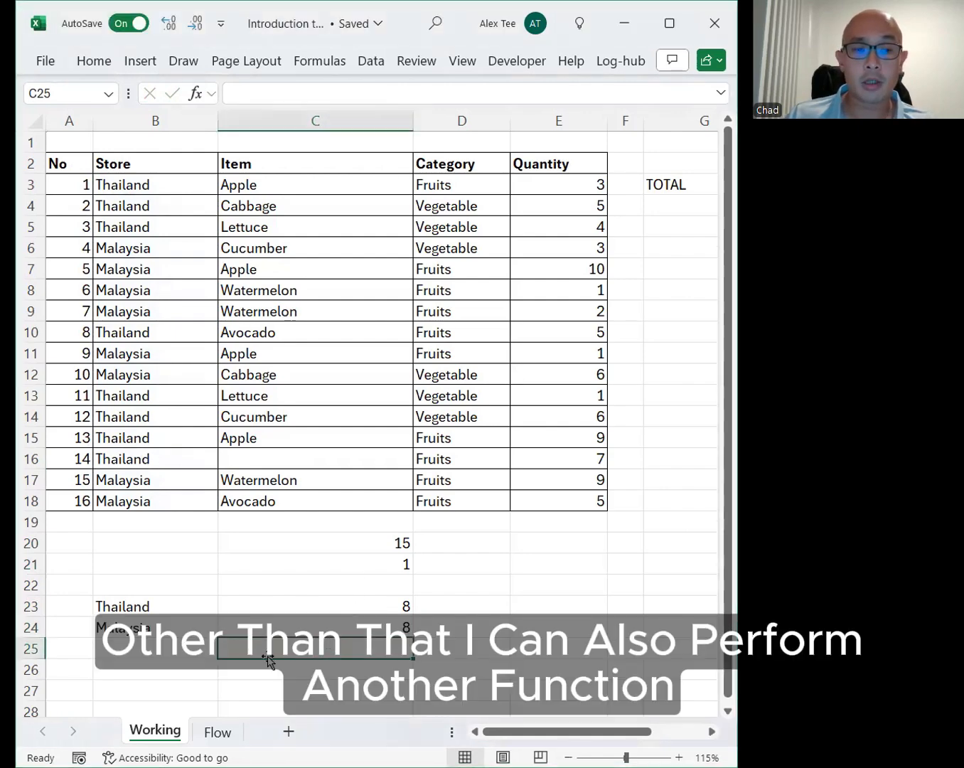
left_click(187, 690)
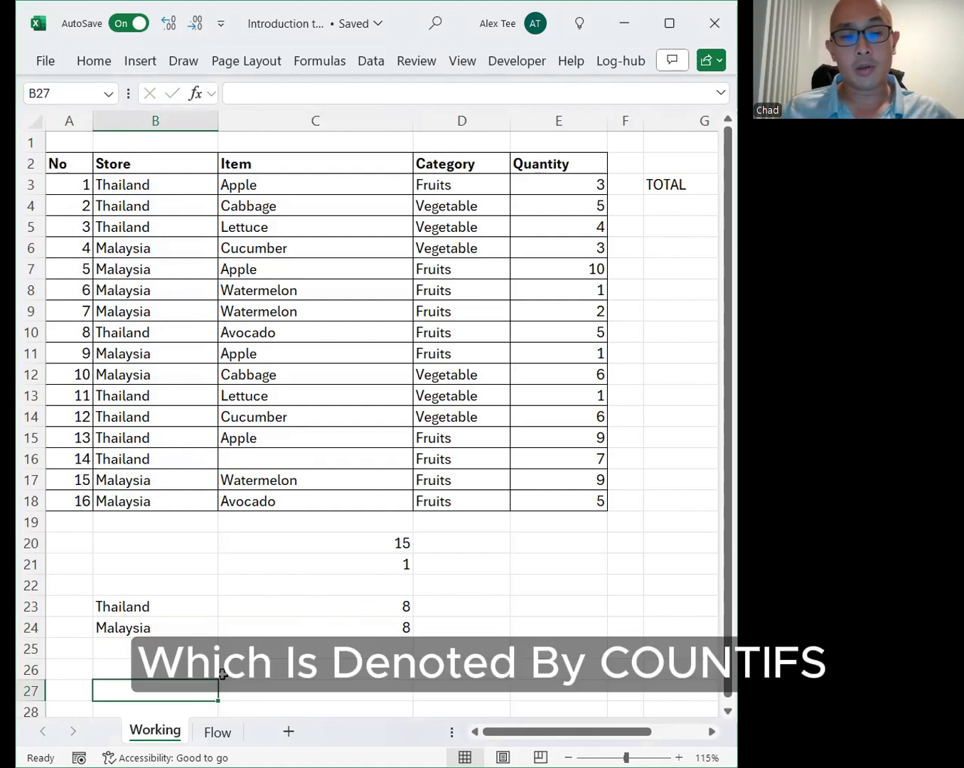
left_click(285, 691)
left_click(196, 685)
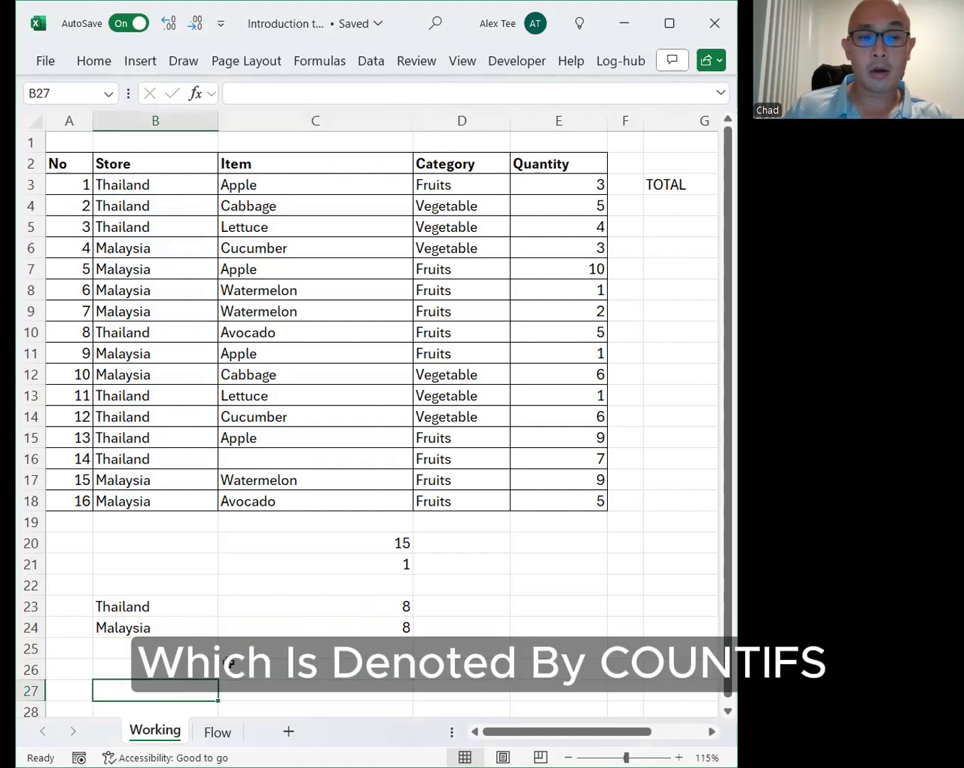
left_click(195, 668)
left_click(192, 694)
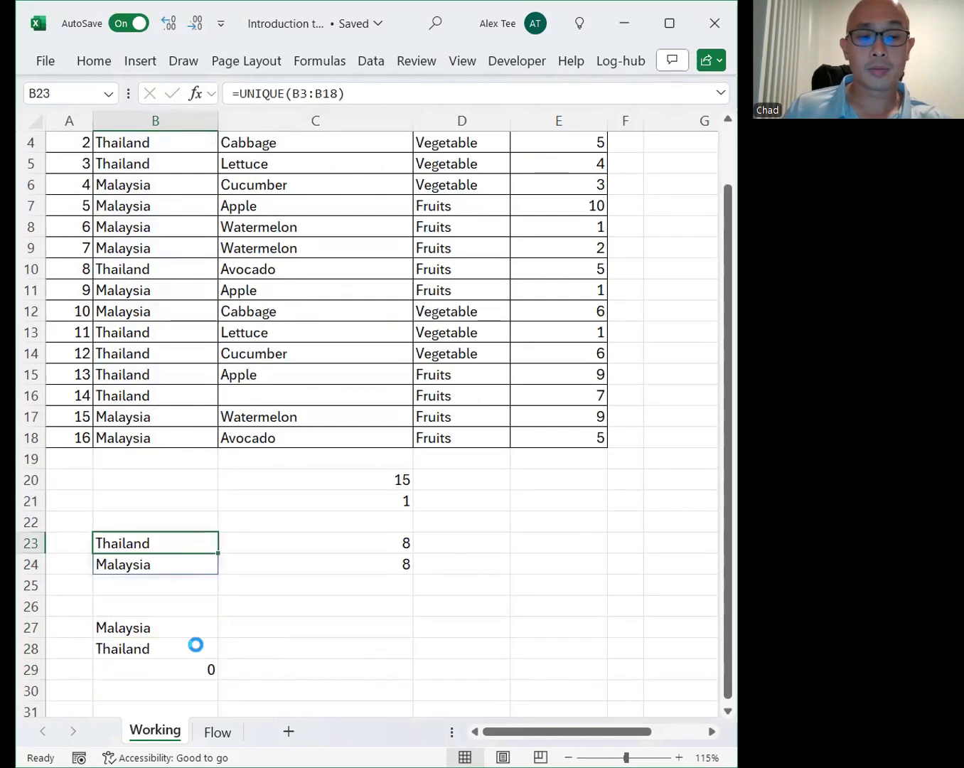
key("ctrl+c")
key("ctrl+z")
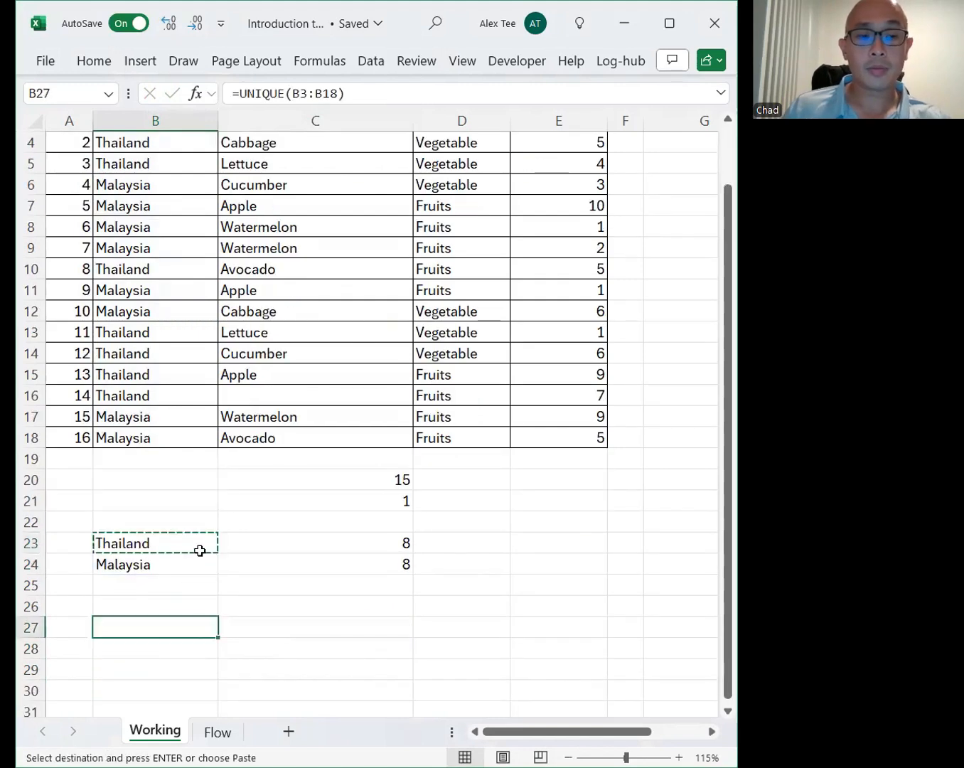
Step: Copy the formula text =UNIQUE(B3:B18) from B23 and paste it into B27 to list the stores again
left_click(200, 551)
double_click(209, 544)
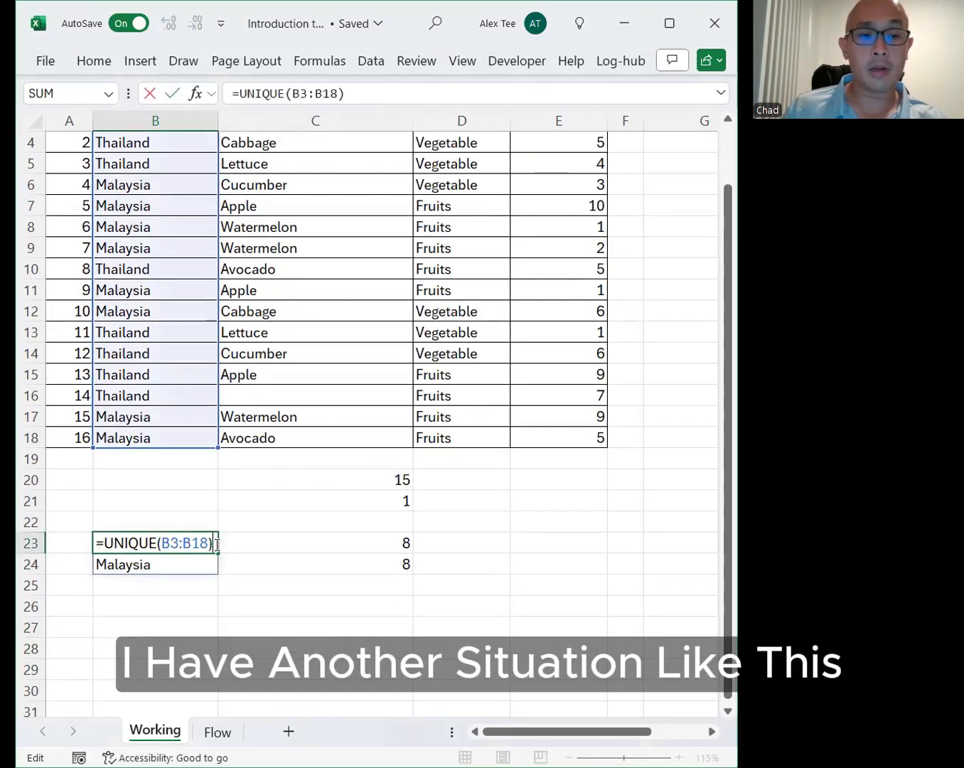
key("shift+Home")
key("Escape")
left_click(186, 615)
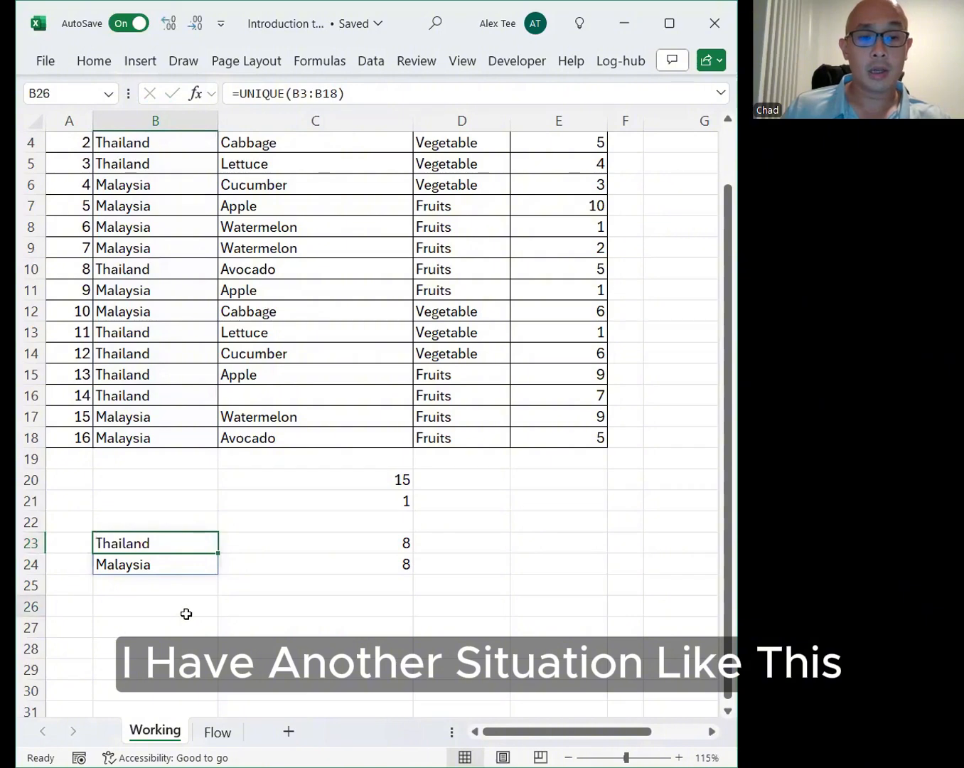
left_click(191, 623)
key("ctrl+v")
Step: Enter the category headings Fruits in C26 and Vegetable in D26 above the second store list
left_click(276, 608)
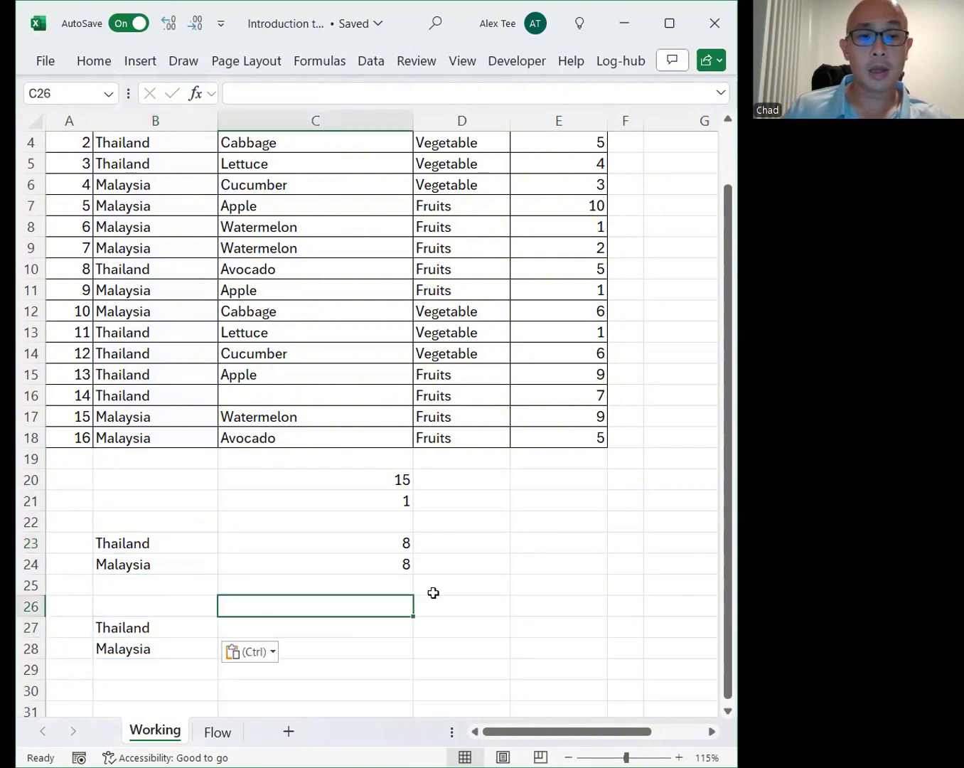
scroll(432, 593, "up", 1)
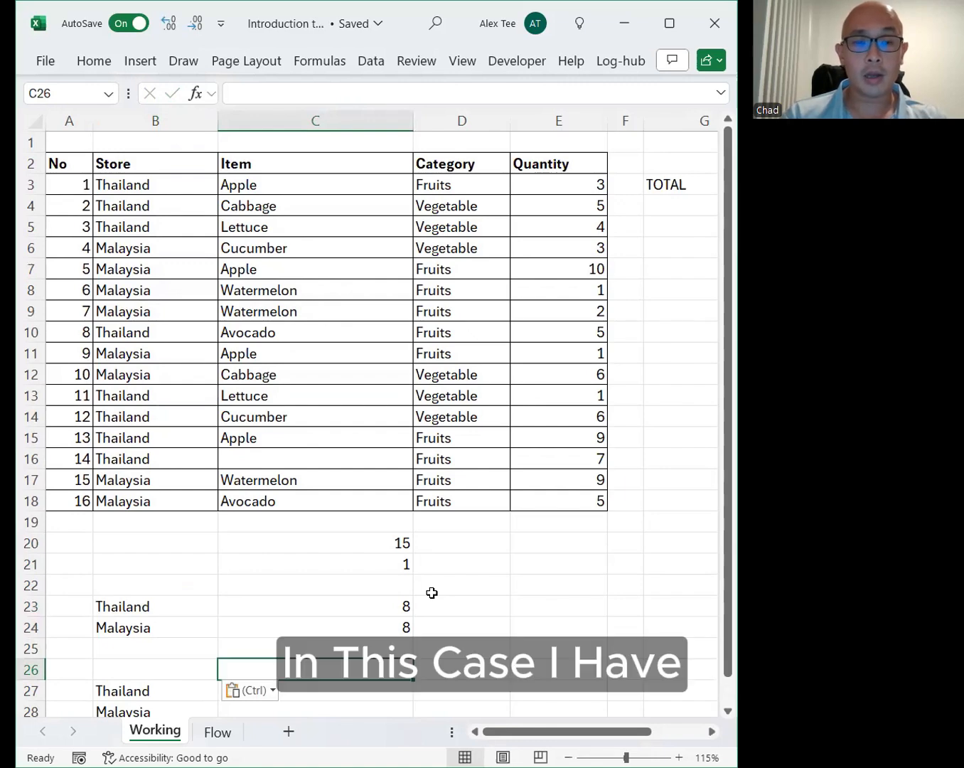
type("t")
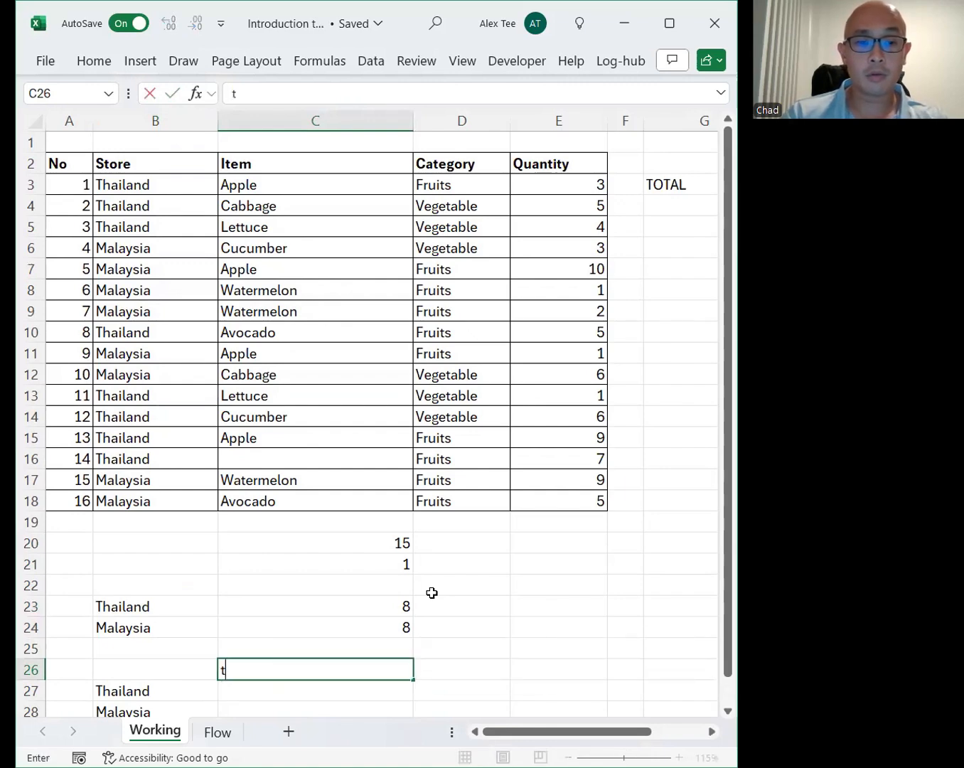
type("R")
key("BackSpace")
key("BackSpace")
type("Fruits")
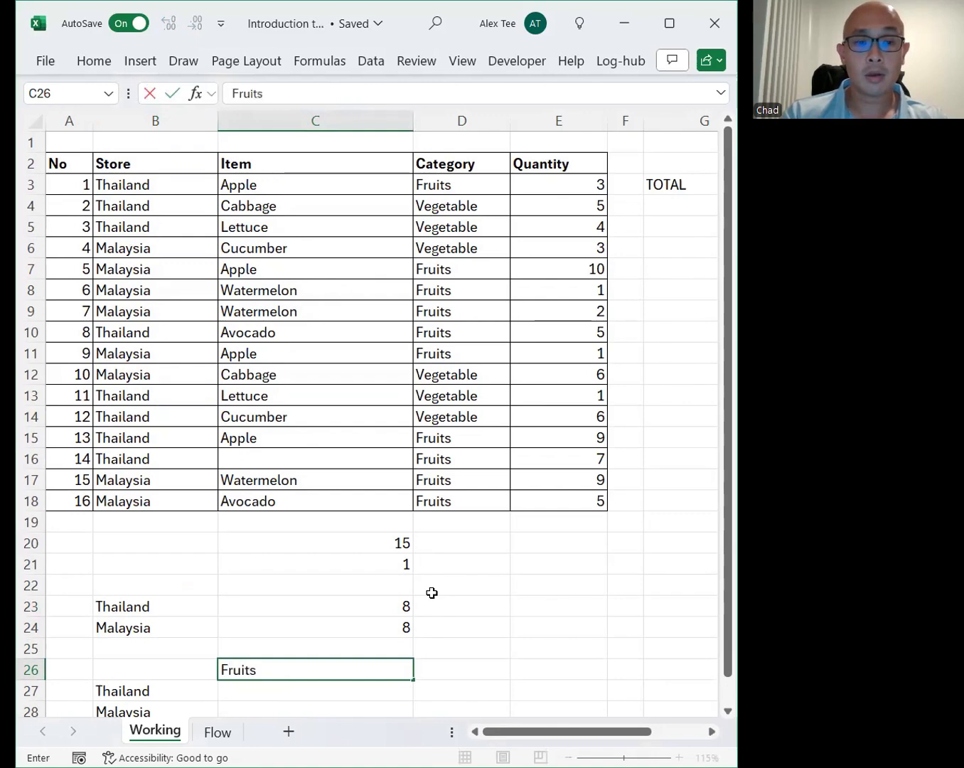
key("Tab")
type("Vege")
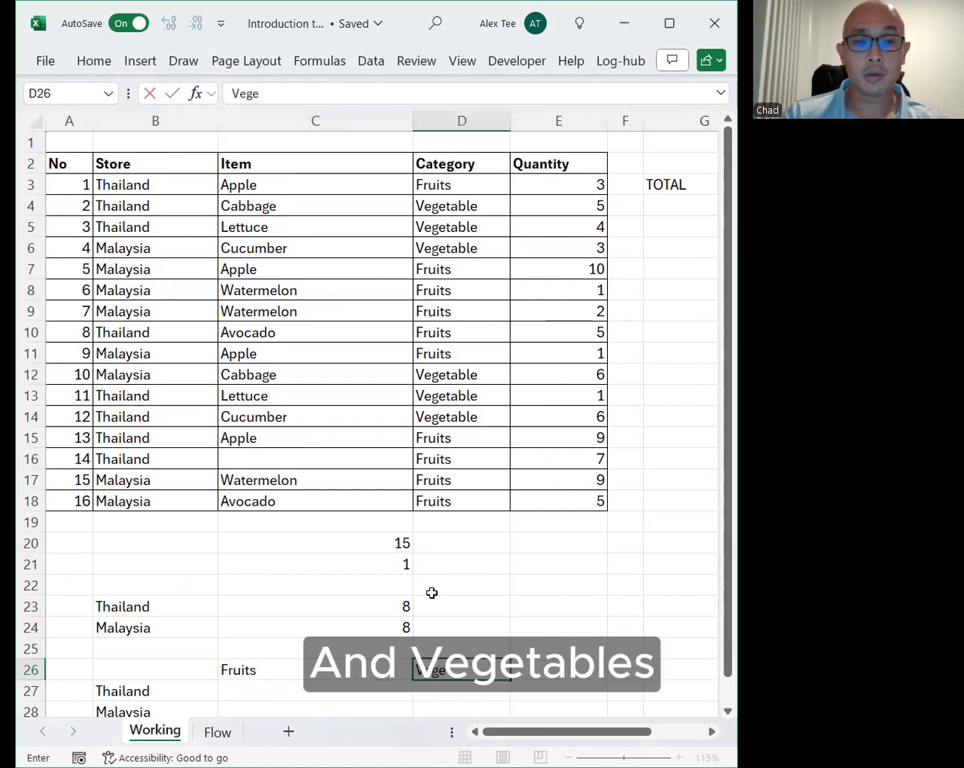
type("table")
key("Return")
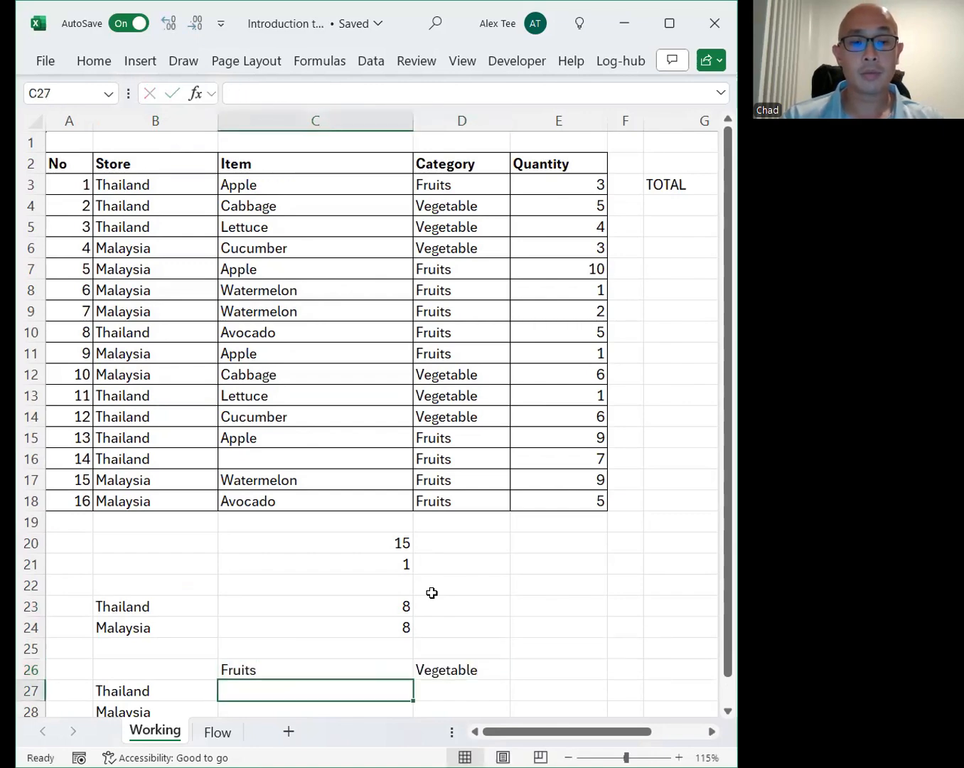
Step: Enter =COUNTIFS(B3:B18,B27,D3:D18,C26) in cell C27 to count Thailand's Fruits records
type("=")
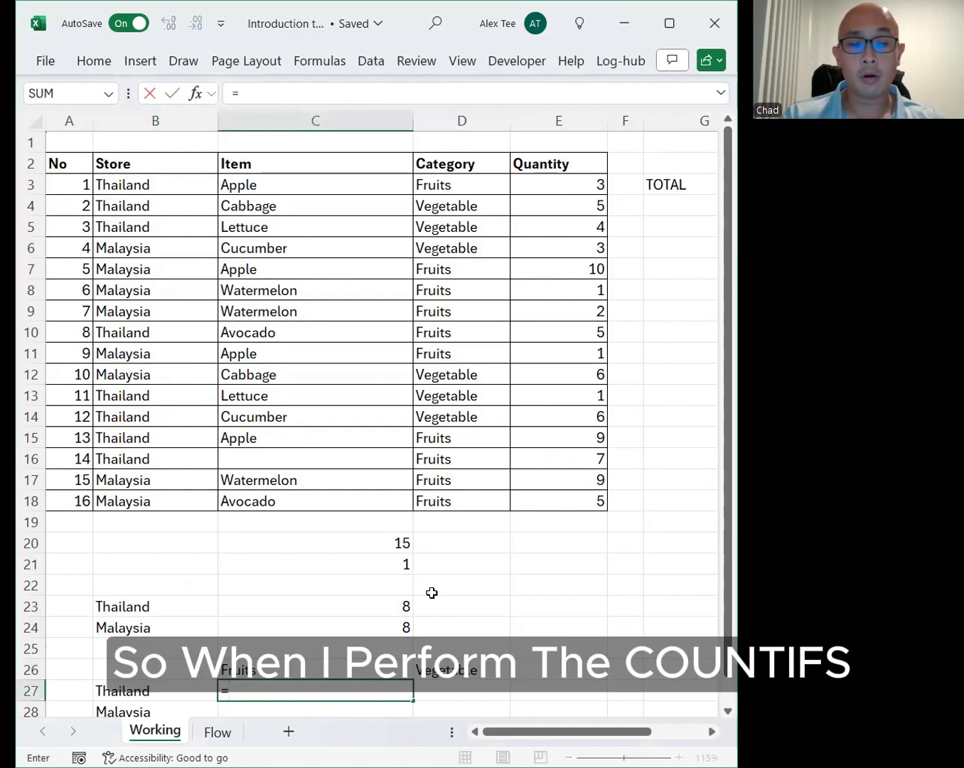
type("C")
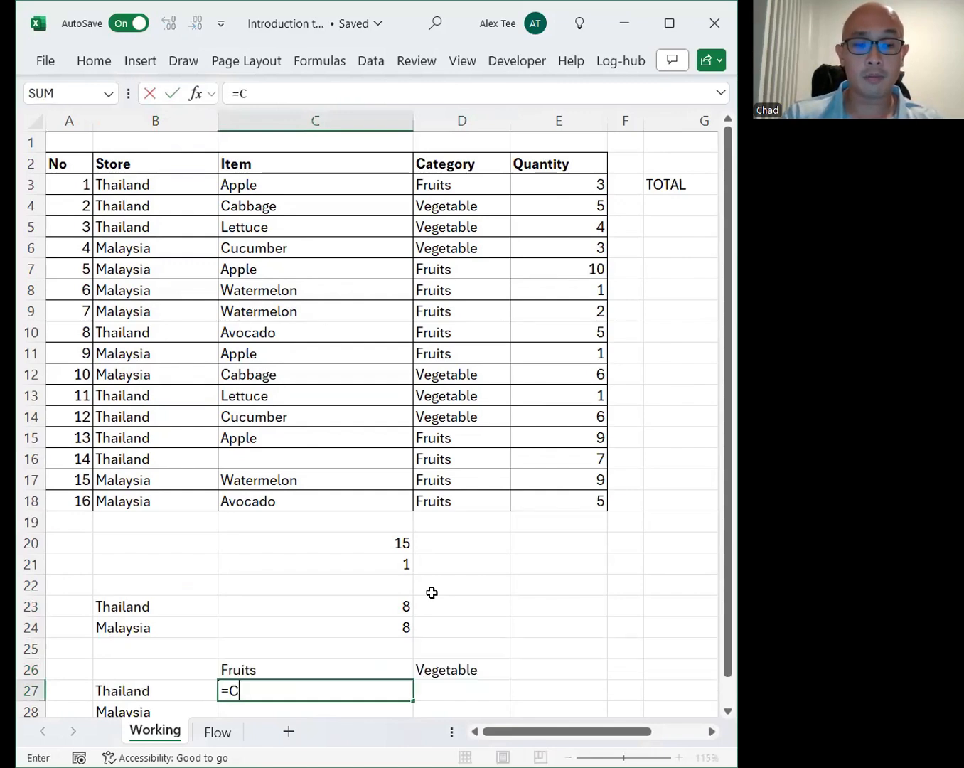
type("OUNTIFS(")
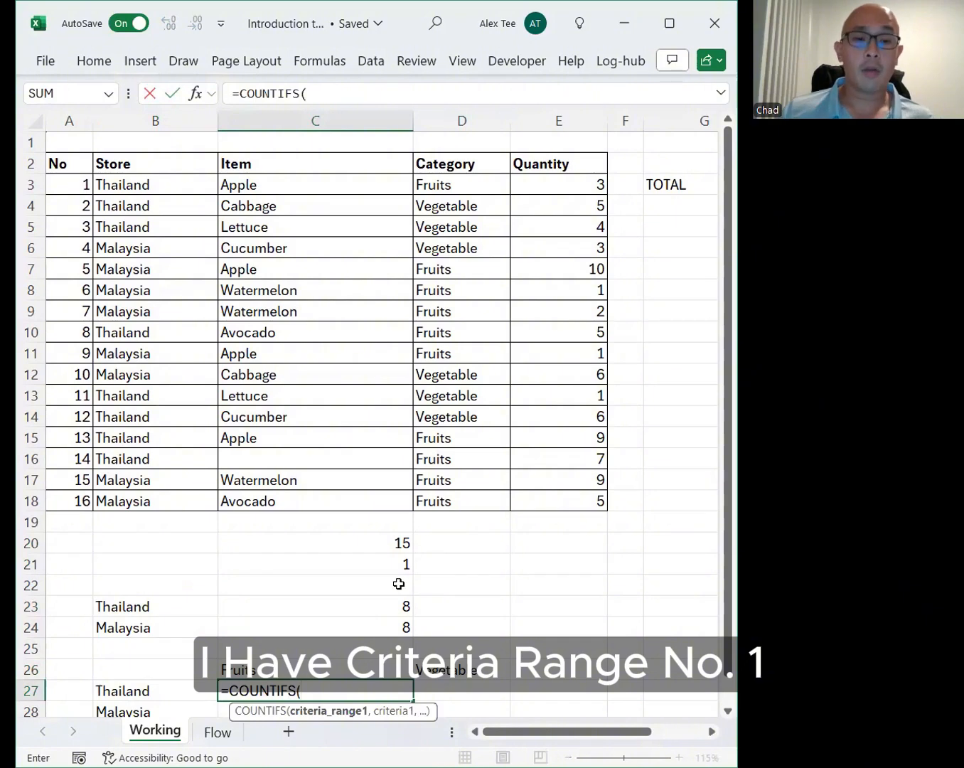
left_click(167, 189)
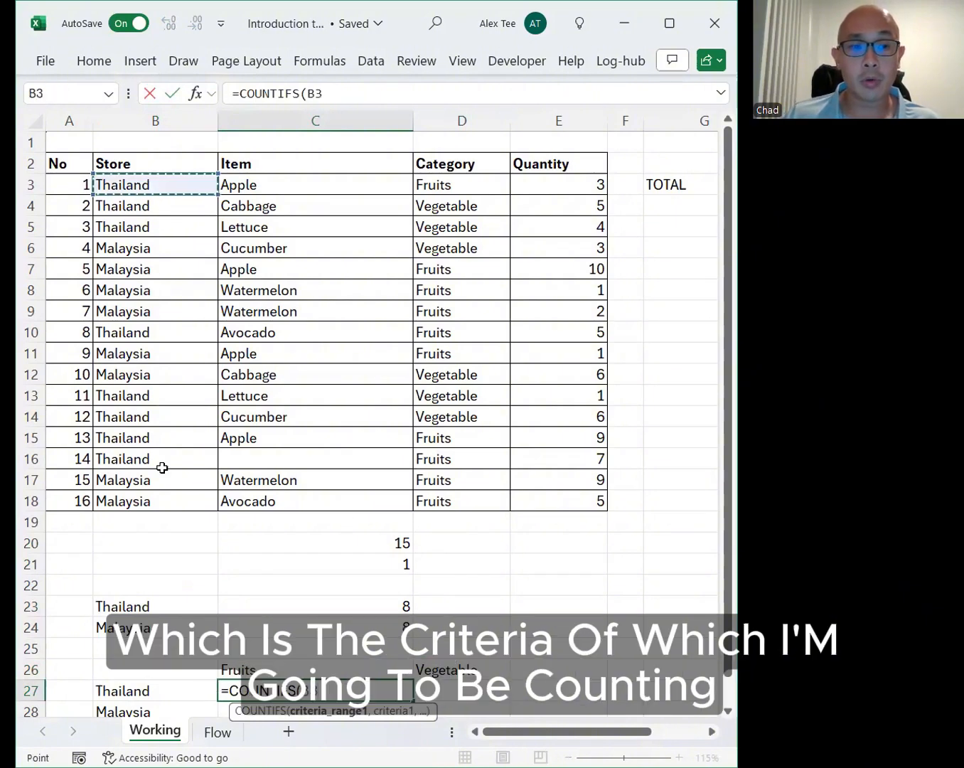
left_click(162, 495, "shift")
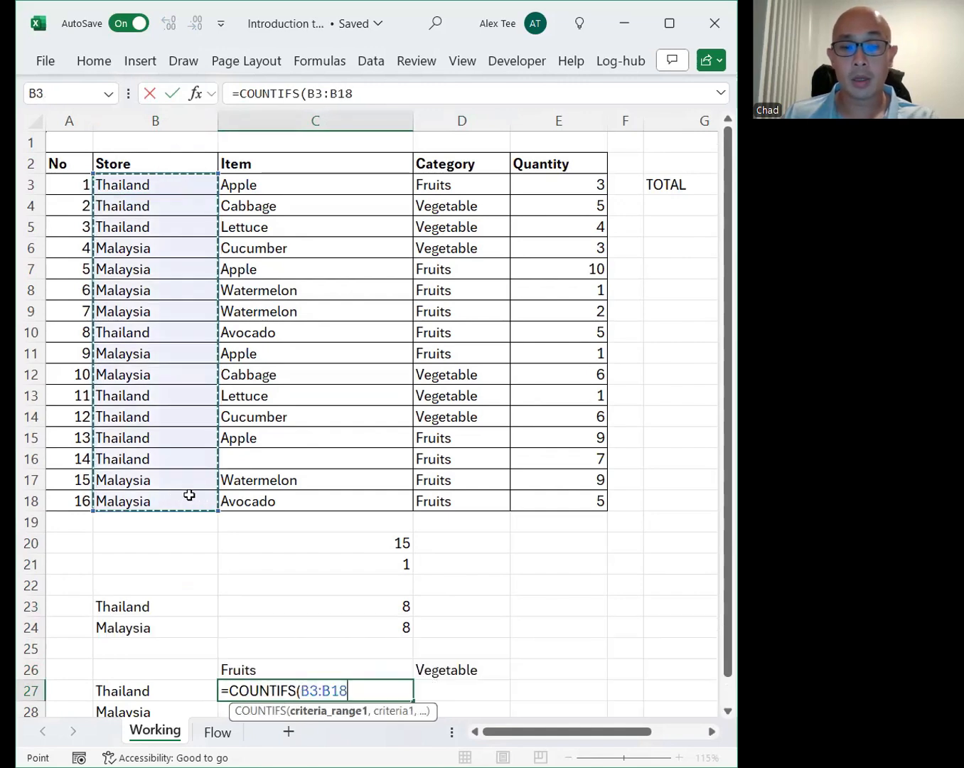
type(",")
left_click(162, 690)
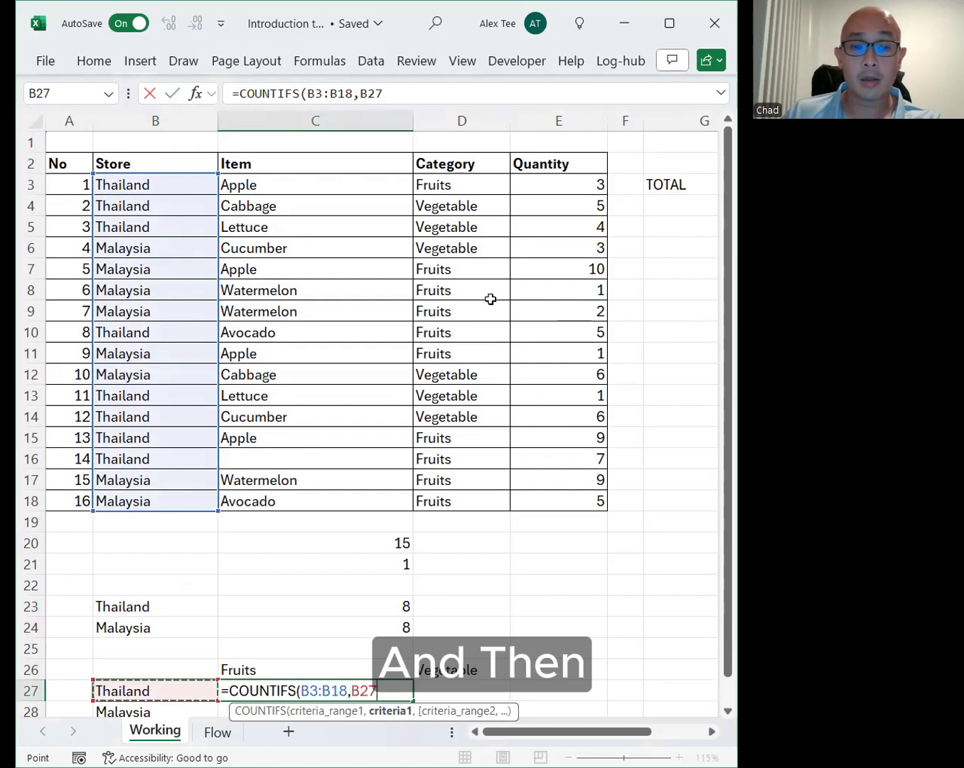
type(",")
left_click(487, 186)
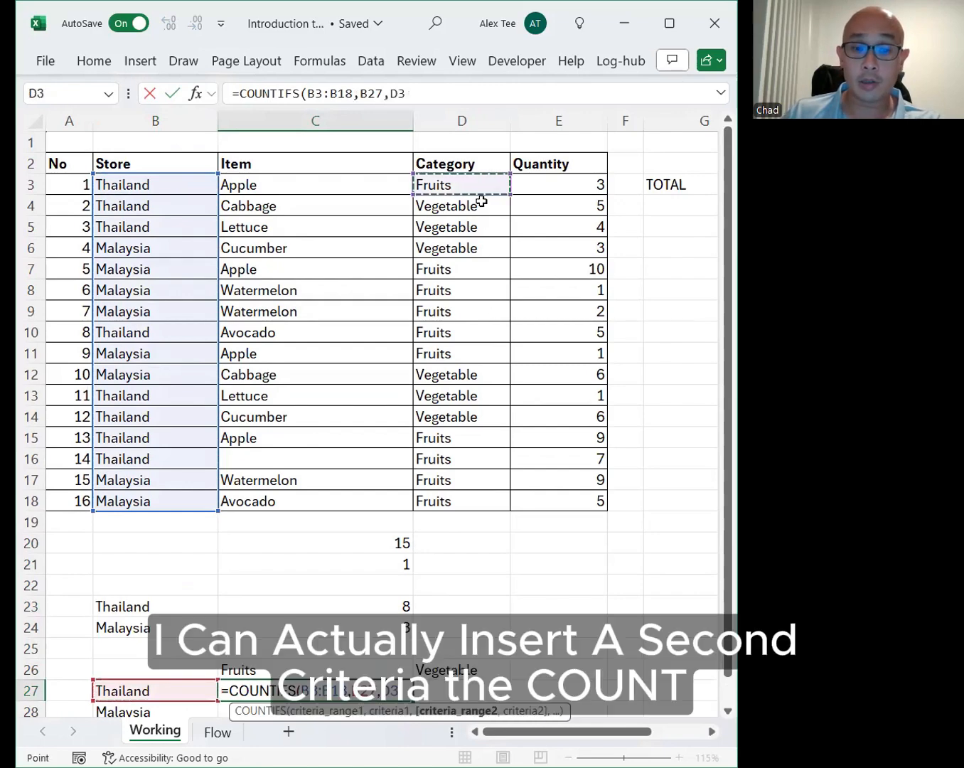
left_click(467, 497, "shift")
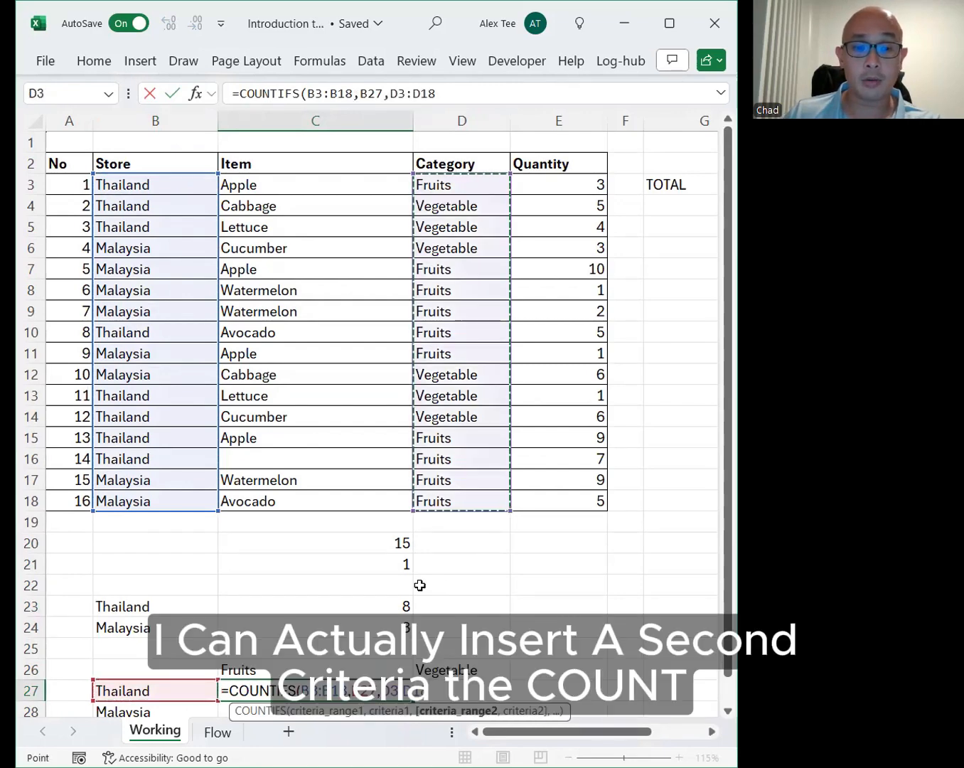
type(",")
left_click(372, 668)
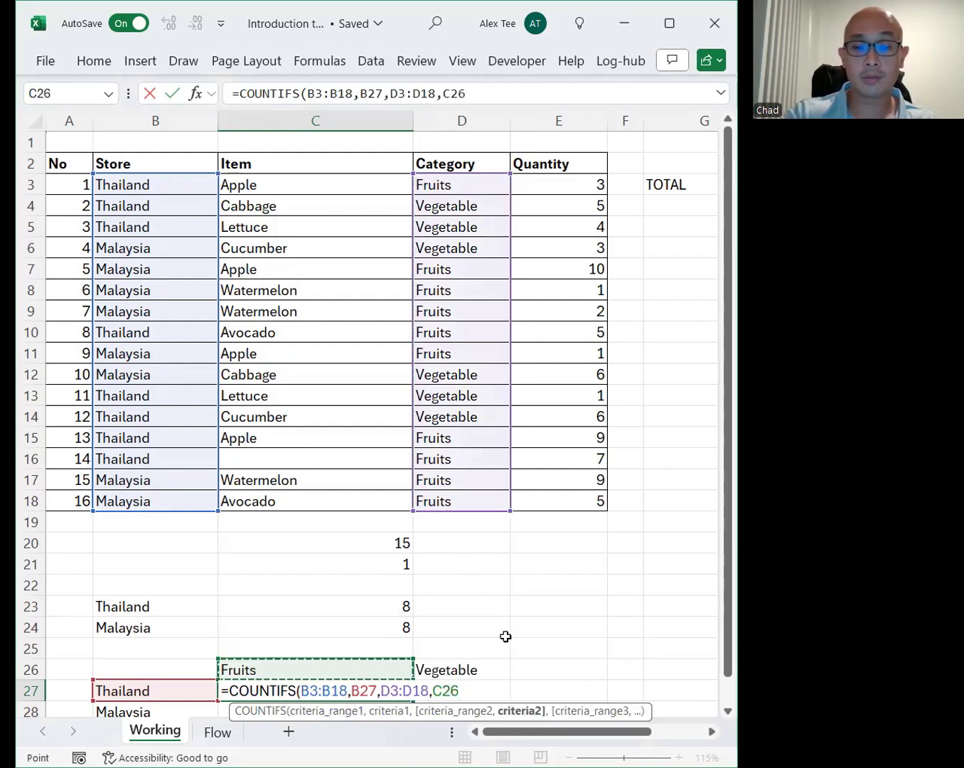
type(")")
key("Return")
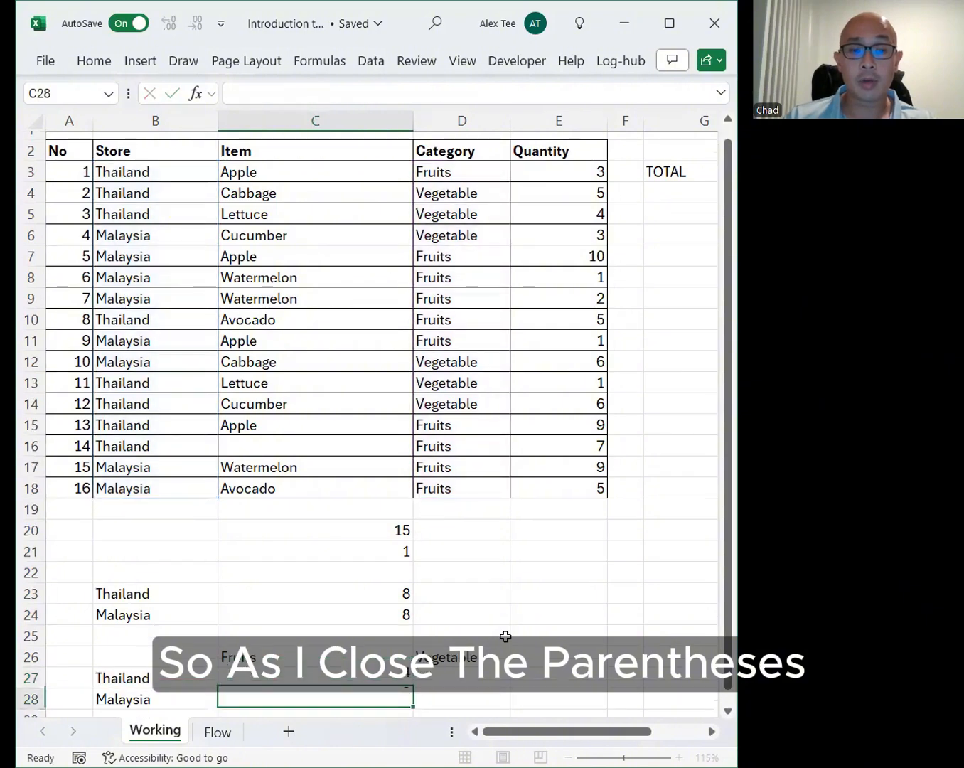
Step: Check the references of the COUNTIFS formula in C27, and enter =COUNTIFS(B3:B18,B28,D3:D18,C26) in C28 for Malaysia's Fruits records
key("Up")
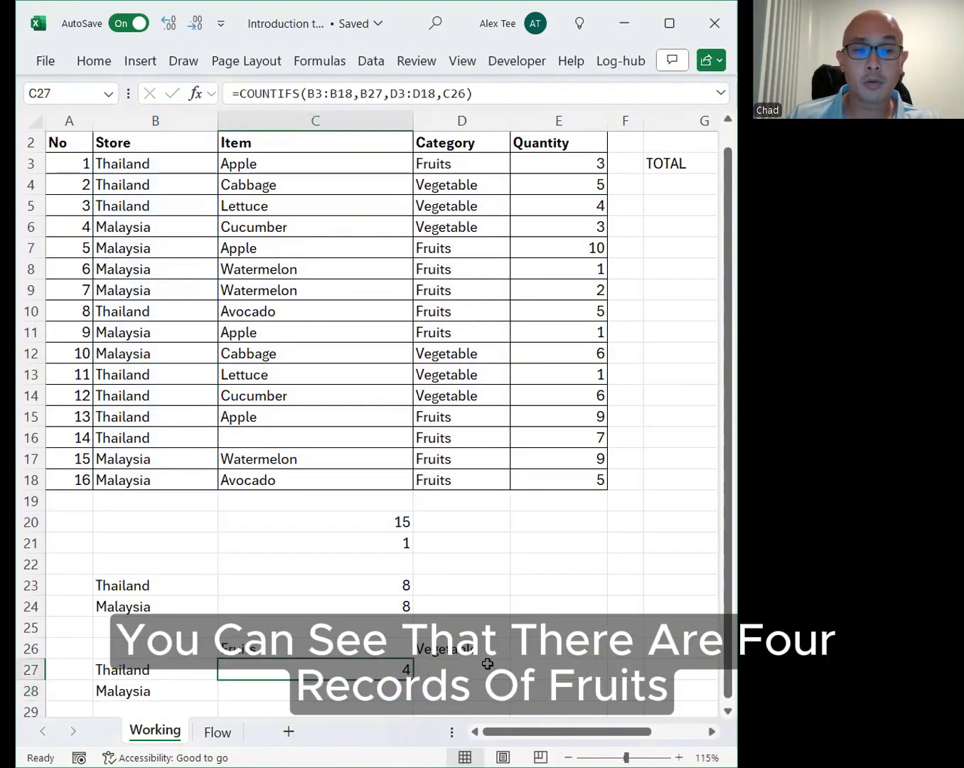
key("F2")
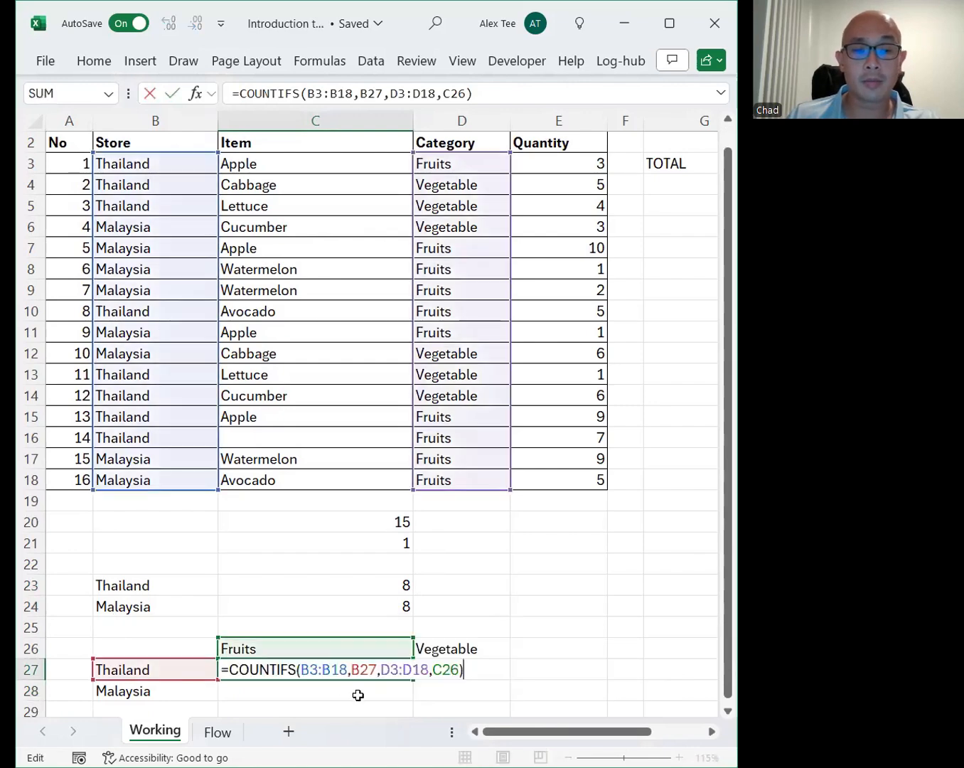
key("Return")
type("=C")
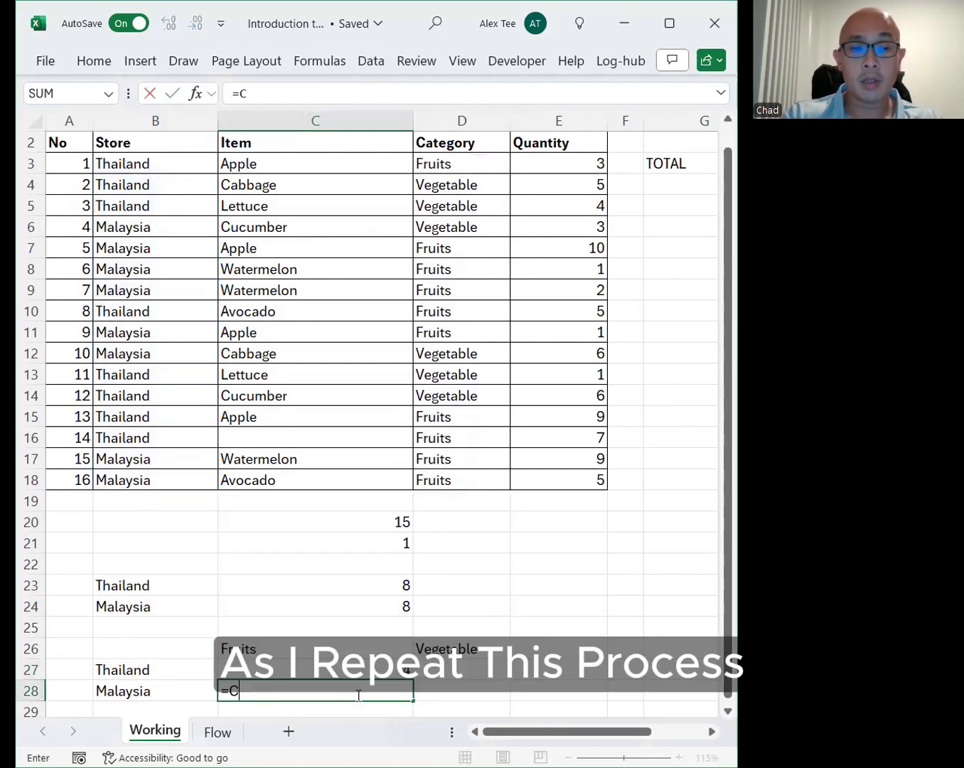
type("OUNTIFS(B3:B18,B28,")
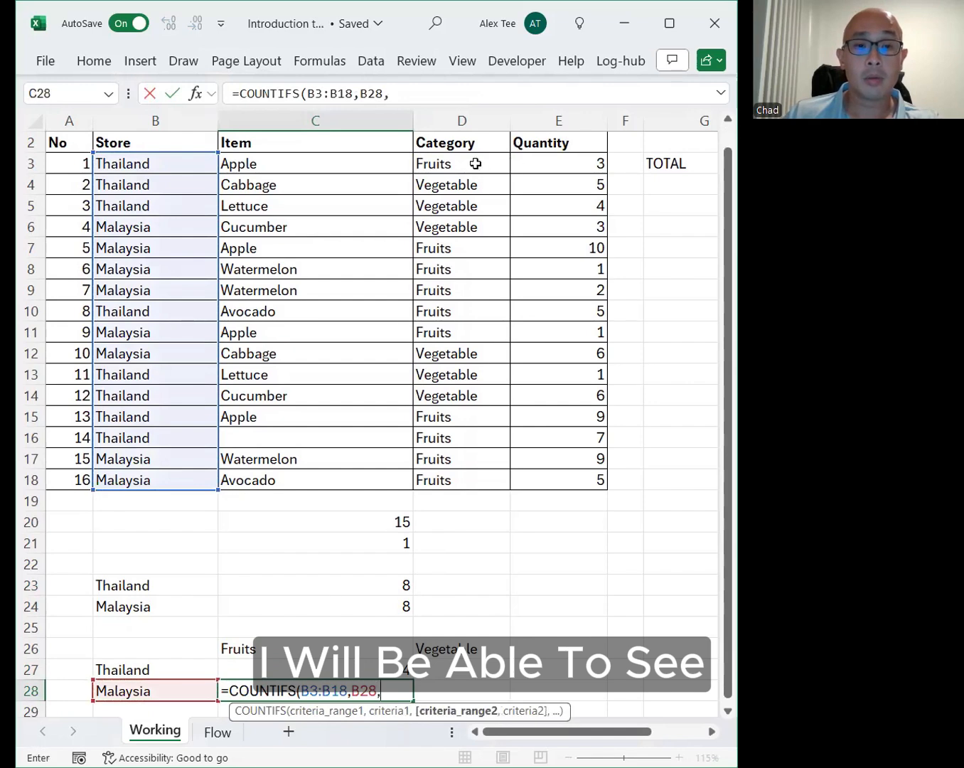
left_click_drag(476, 159, 473, 480)
type(",")
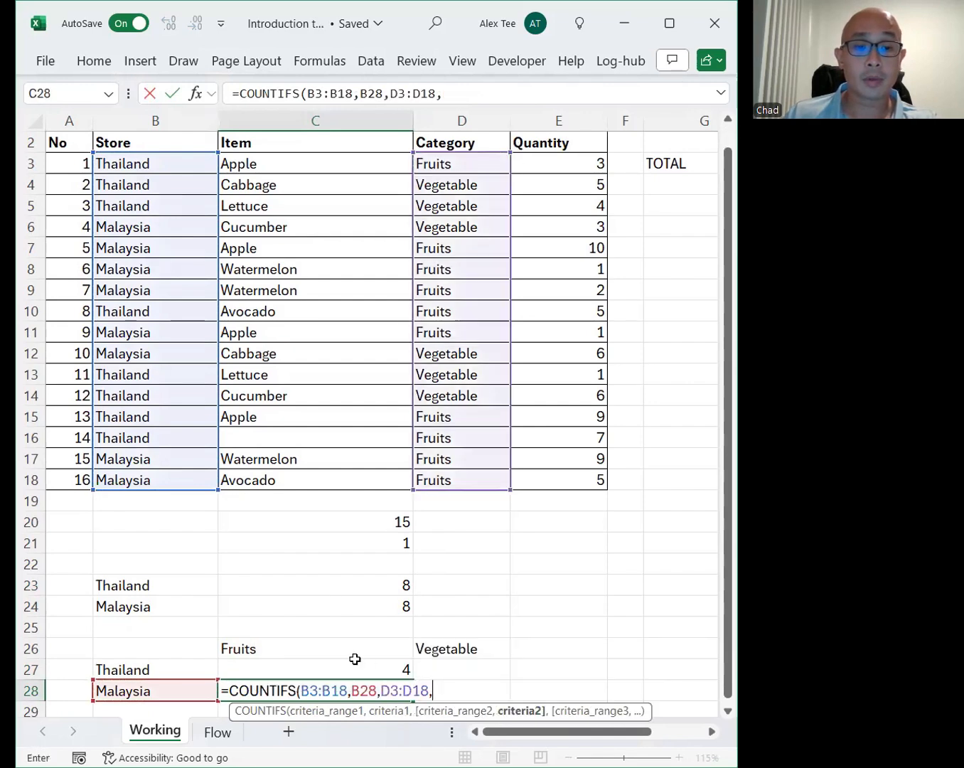
left_click(365, 648)
type(")")
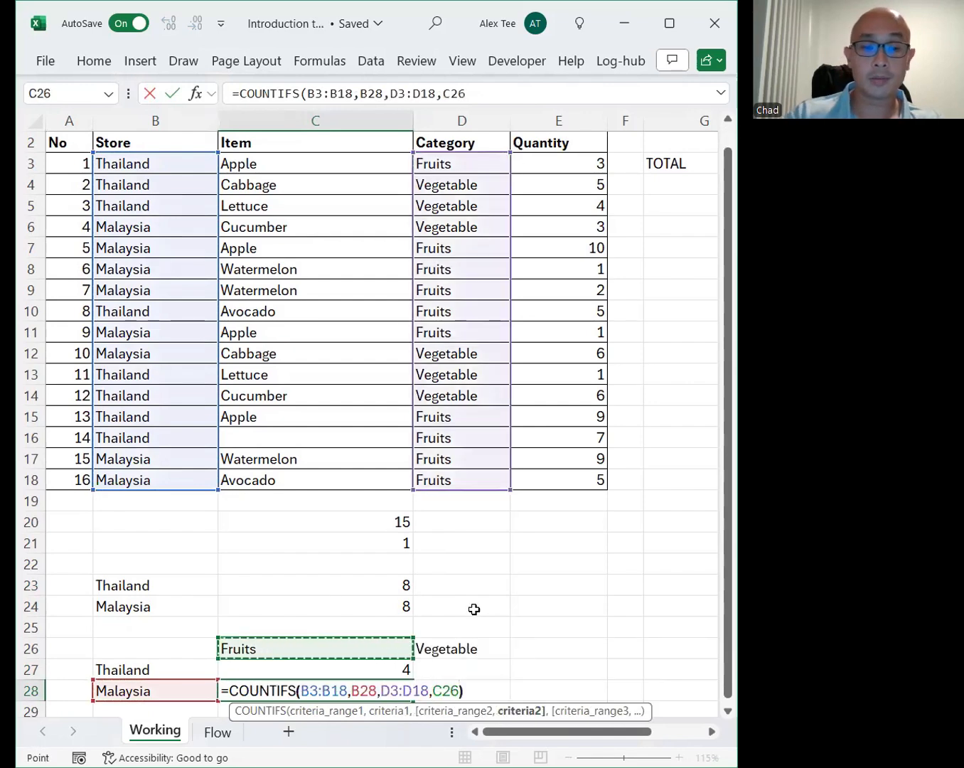
key("Return")
Step: Enter =COUNTIFS(B3:B18,B27,D3:D18,D26) in cell D27 to count Thailand's Vegetable records
left_click(451, 642)
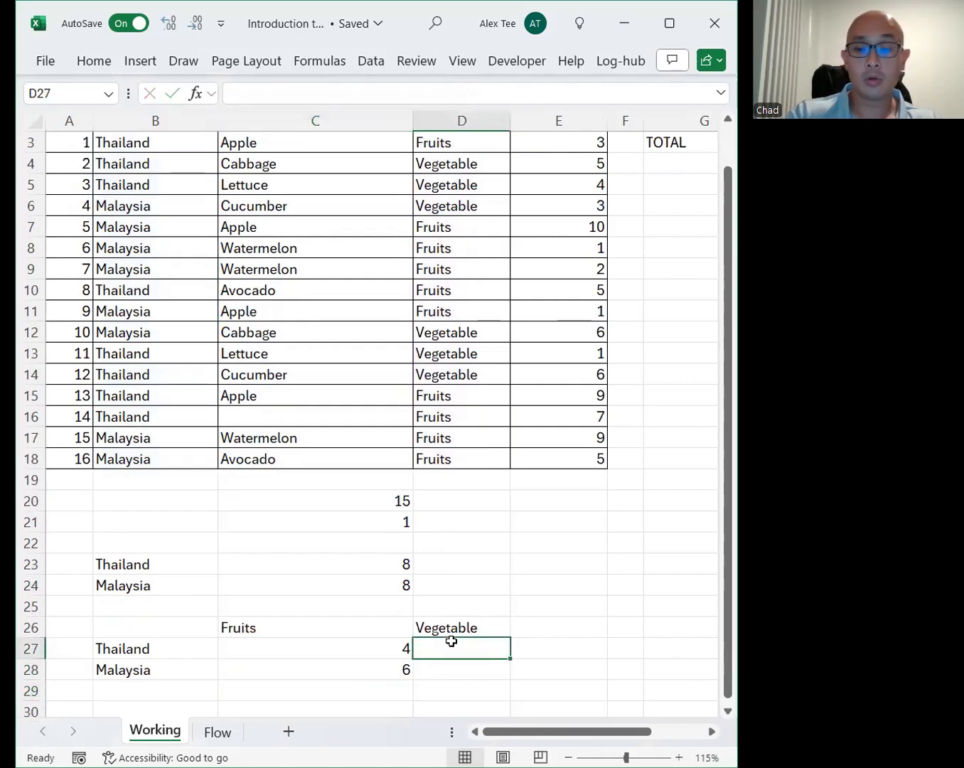
type("=COUNTIFS(B3:B18,B27,")
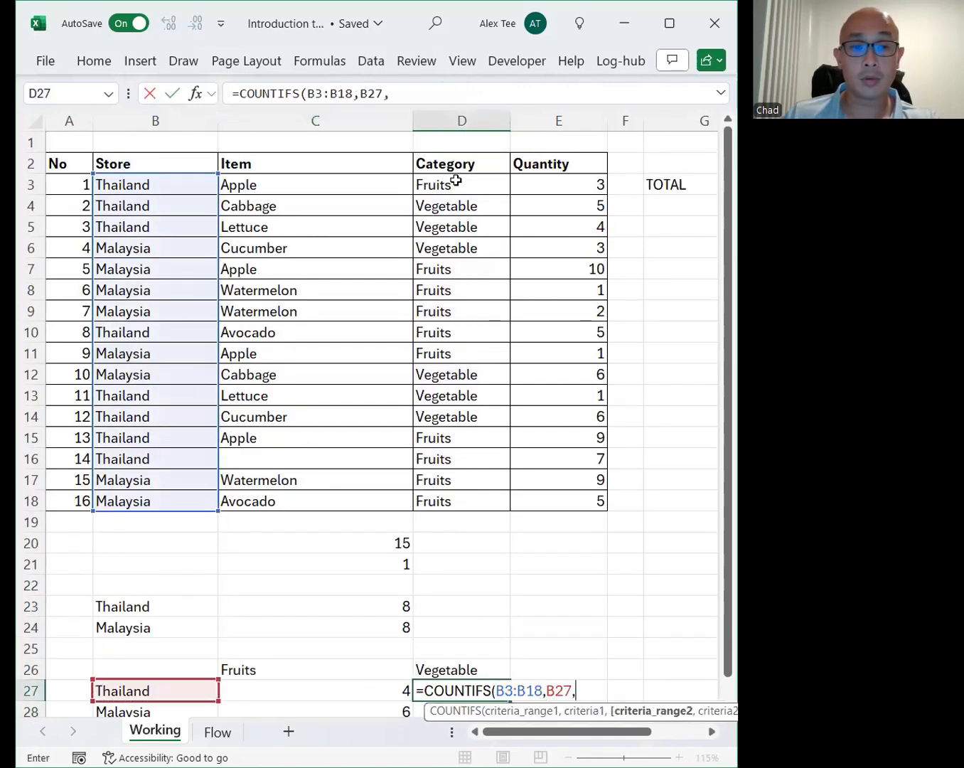
left_click(456, 183)
key("ctrl+shift+Down")
type(",")
left_click(462, 666)
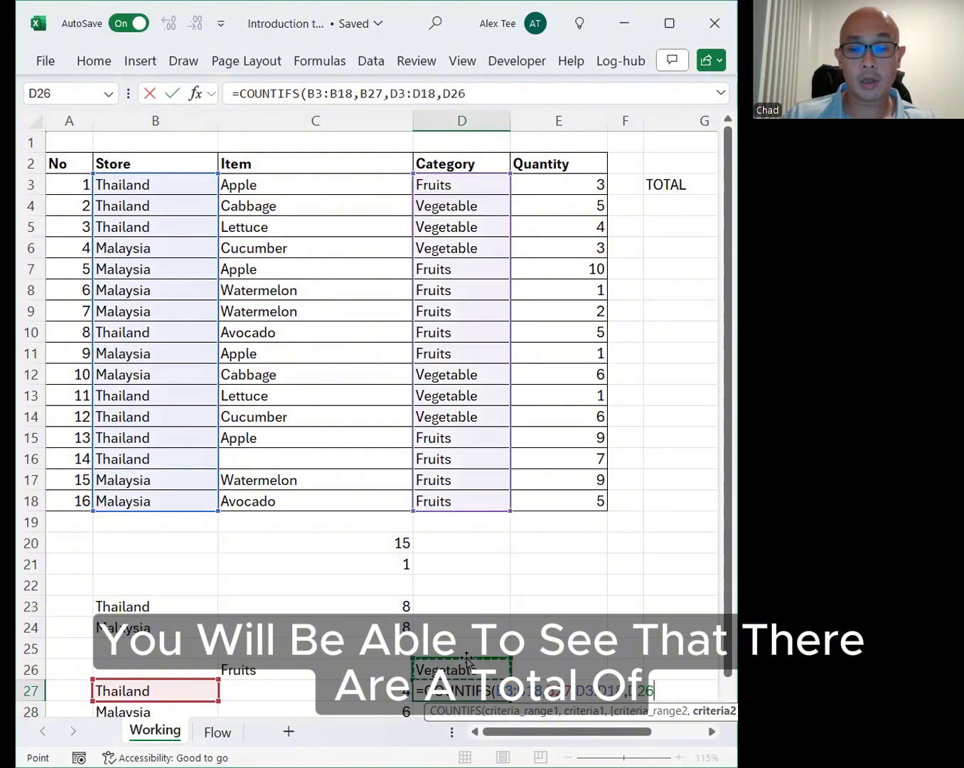
key("Return")
Step: Enter =COUNTIFS(B3:B18,B28,D3:D18,D26) in cell D28 to count Malaysia's Vegetable records
type("=")
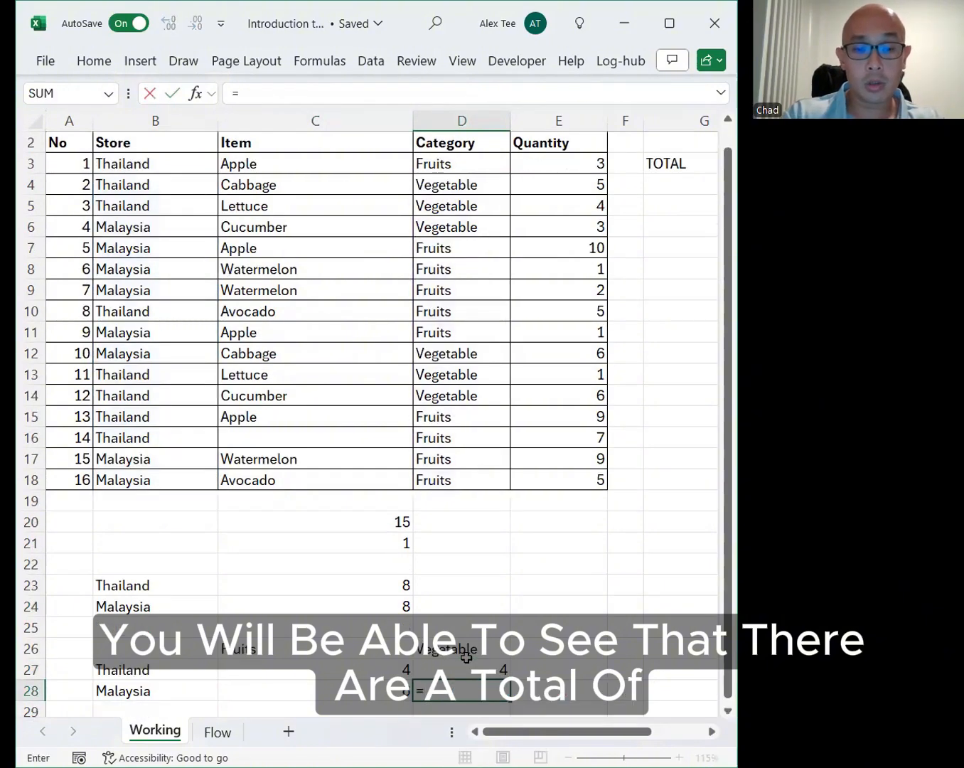
type("COUNTIFS(")
left_click(122, 164)
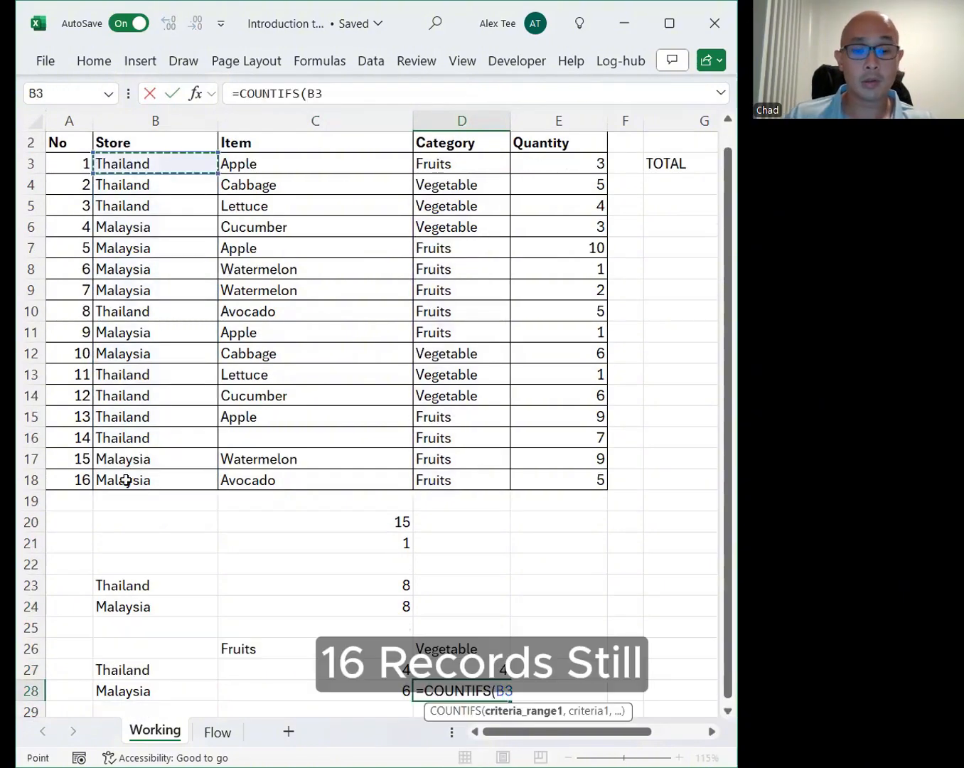
key("ctrl+shift+Down")
type(",")
left_click(124, 691)
type(",")
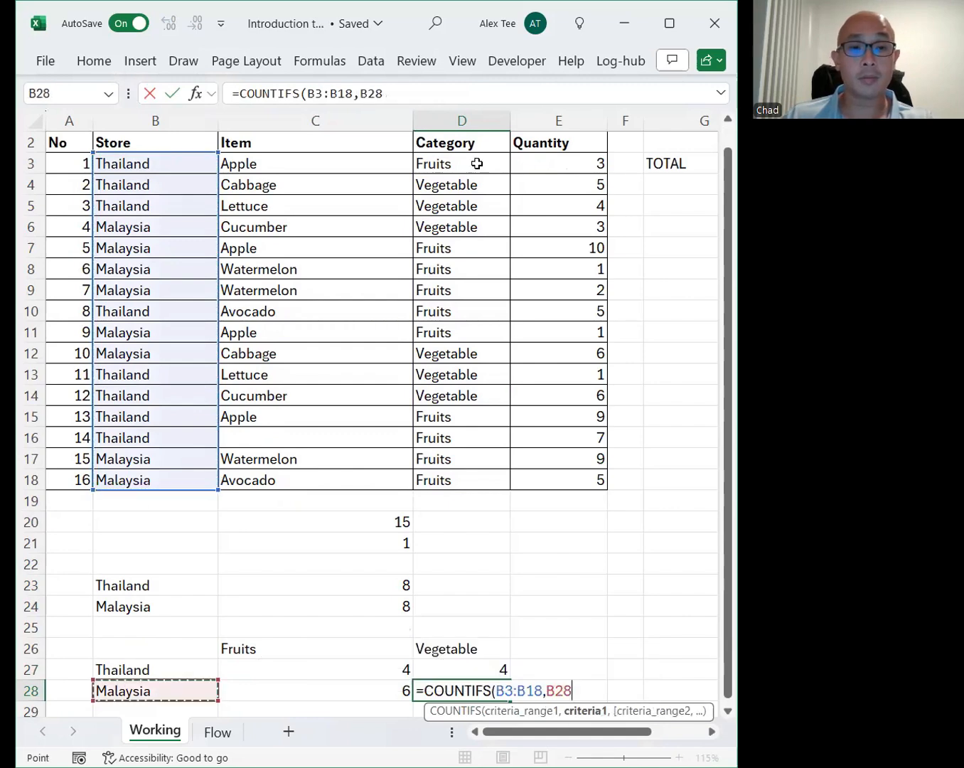
left_click(476, 163)
key("ctrl+shift+Down")
type(",")
left_click(470, 649)
type(")")
key("Return")
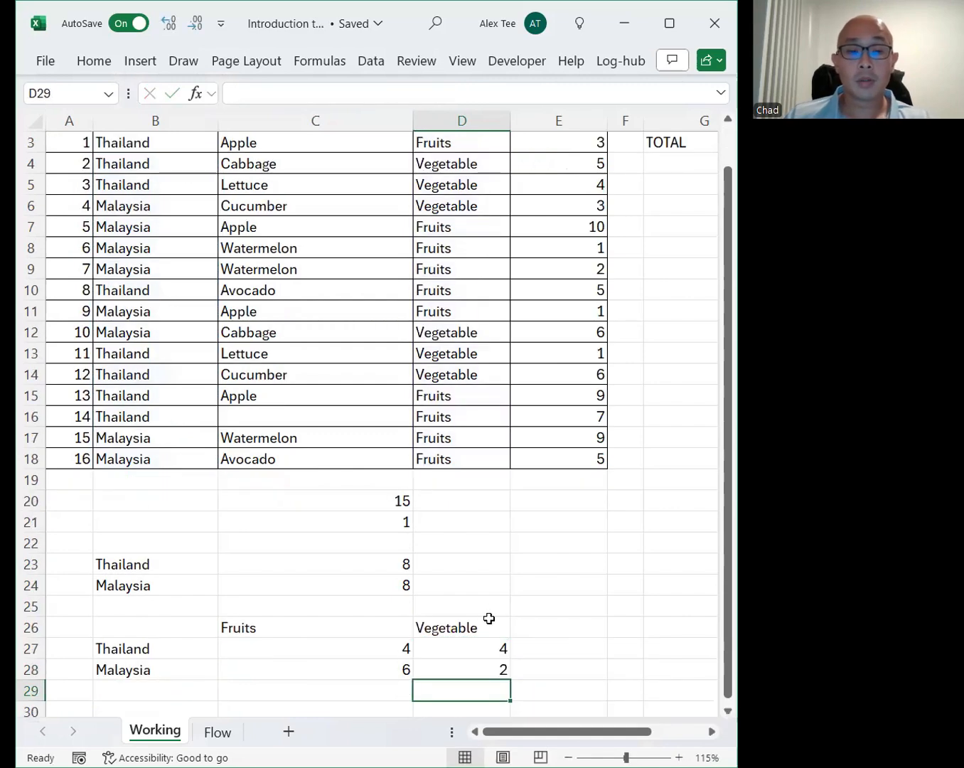
Step: Total the Fruits counts in C30 with =SUM(C27:C29) and copy the formula to D30 for the Vegetable counts
left_click(384, 693)
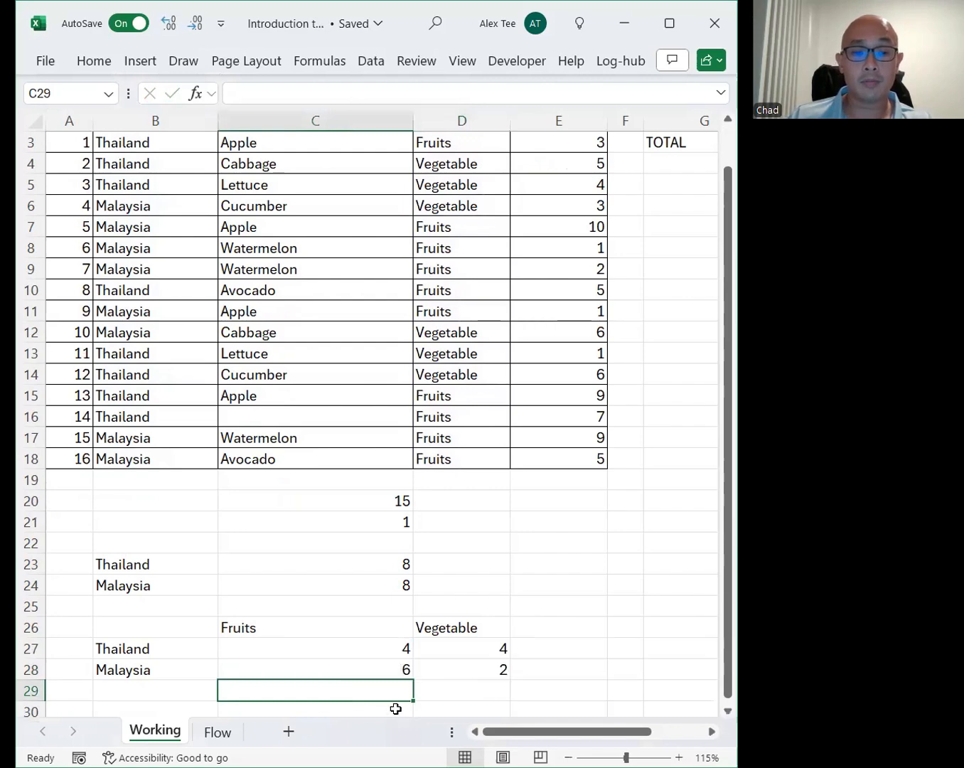
left_click(394, 707)
type("=")
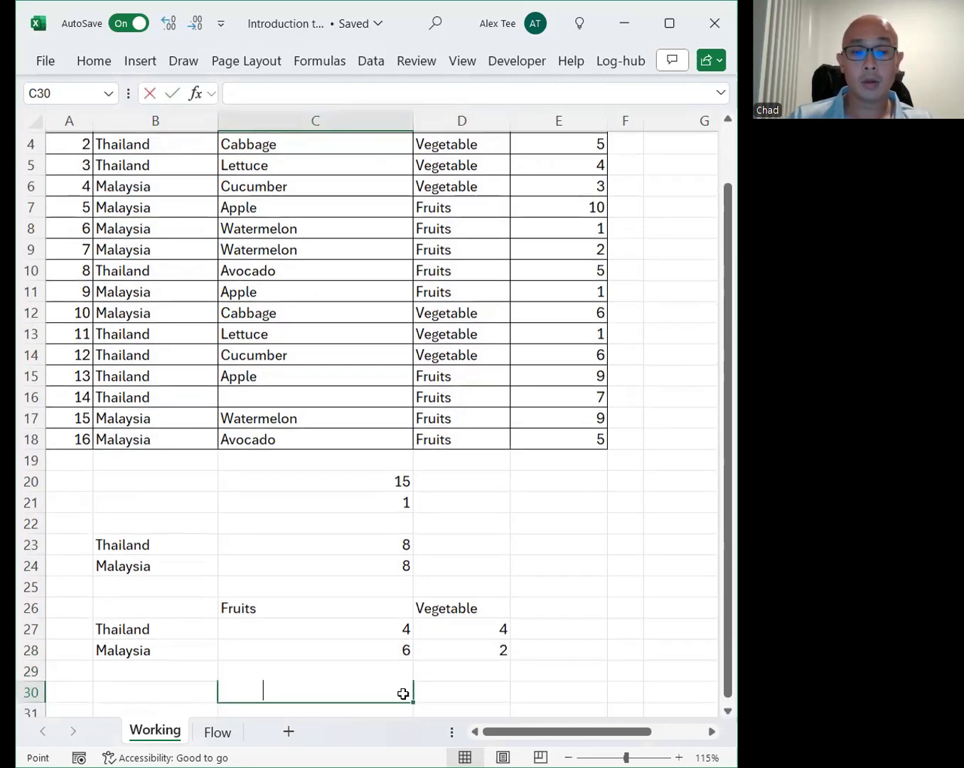
key("ctrl+c")
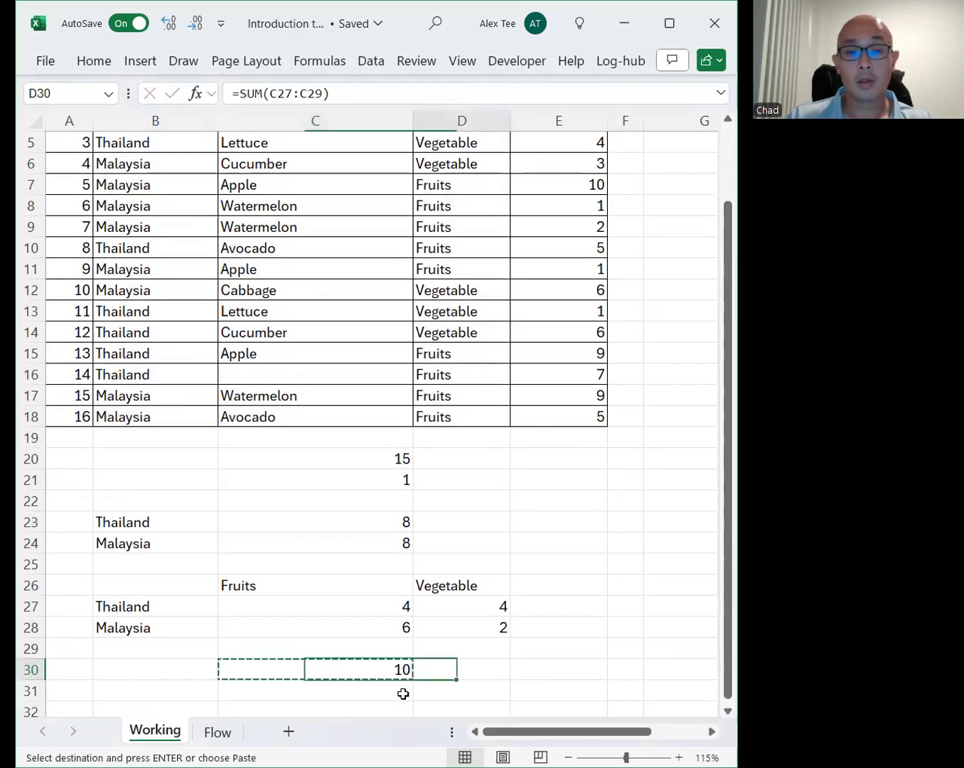
key("Right")
key("ctrl+v")
key("Escape")
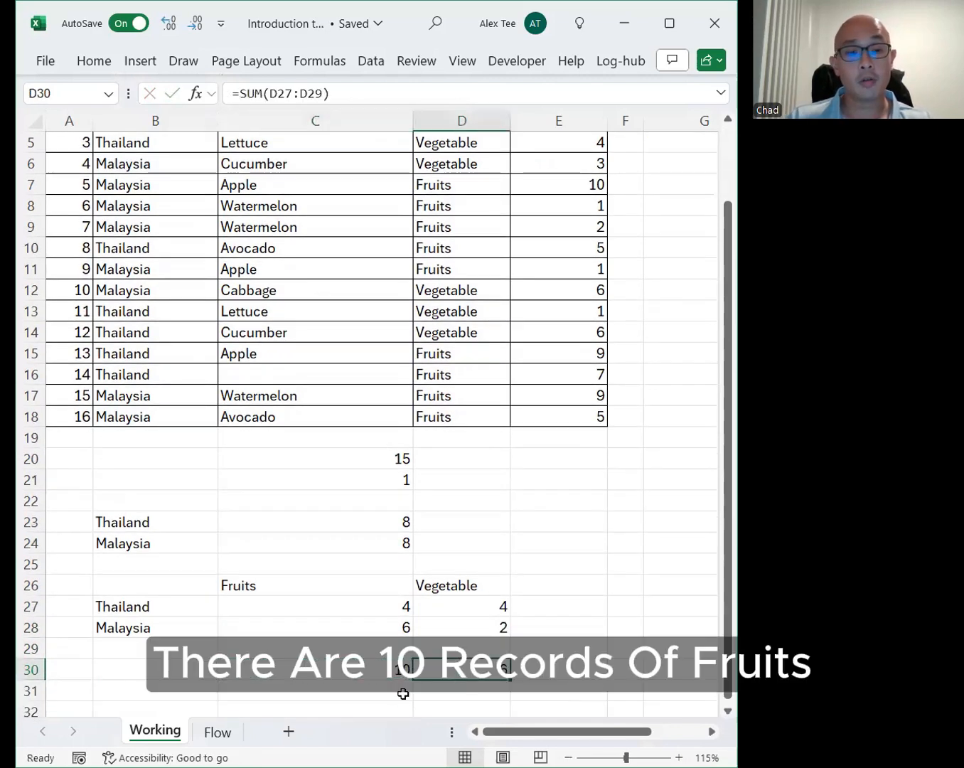
Step: Make the category headings in C26:D26 and the store names in B27:B28 bold
key("Left")
left_click_drag(387, 584, 455, 583)
key("ctrl+b")
left_click_drag(167, 610, 161, 624)
key("ctrl+b")
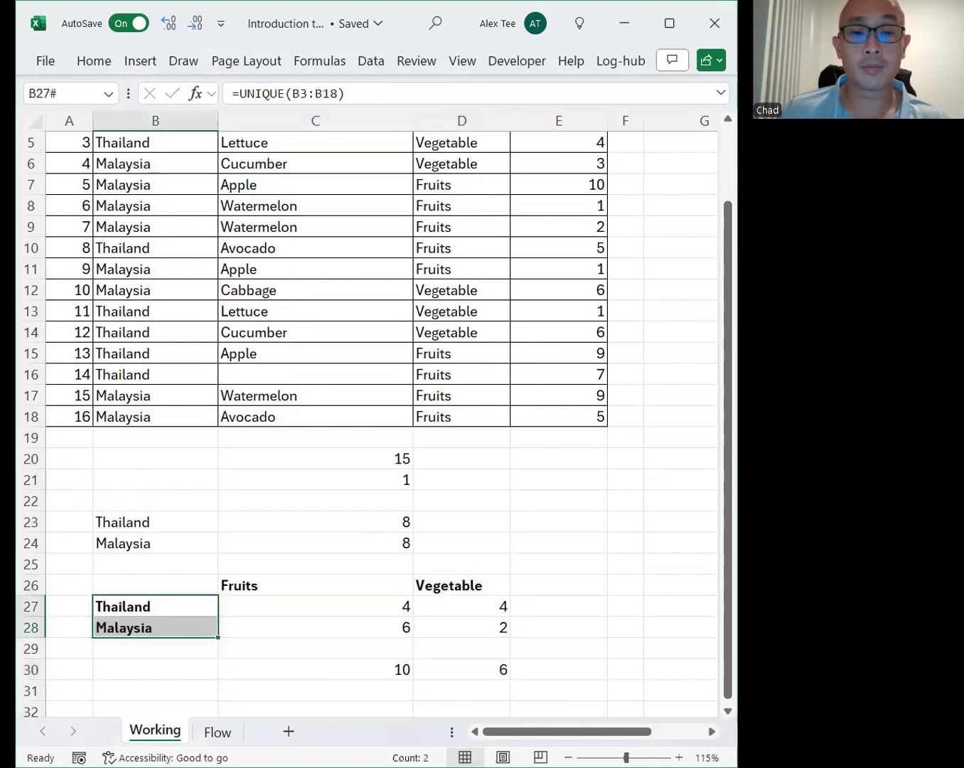
Step: Review the COUNTA, COUNTBLANK and COUNTIF formulas in C20, C21 and C23 and the COUNTIFS results in C27:D28
left_click(463, 620)
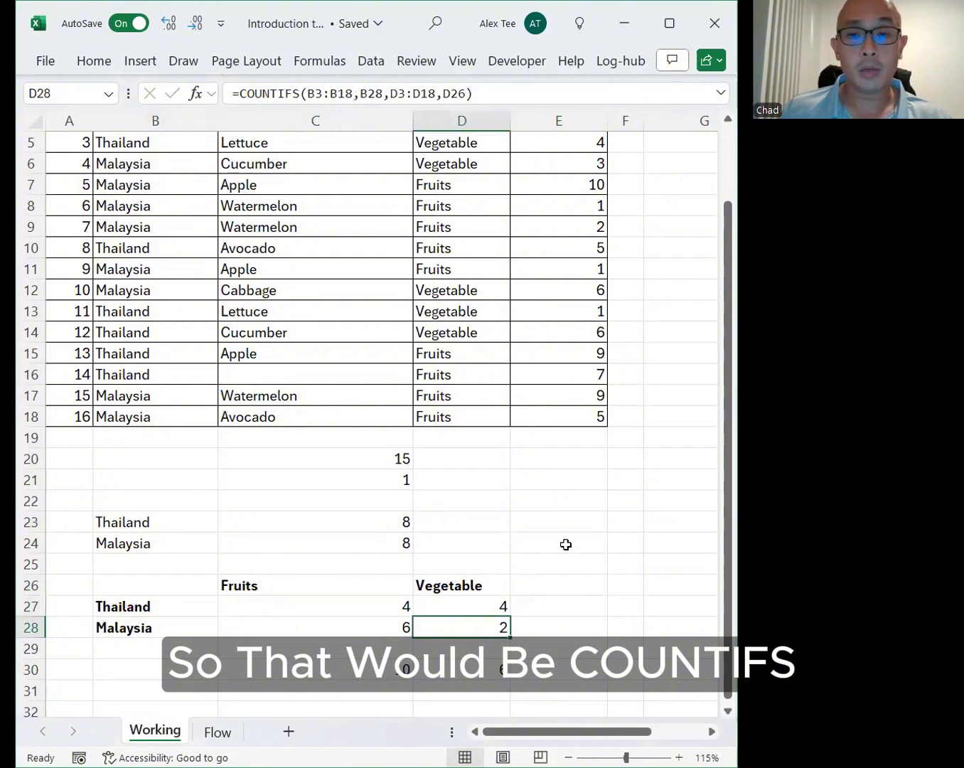
scroll(553, 558, "up", 2)
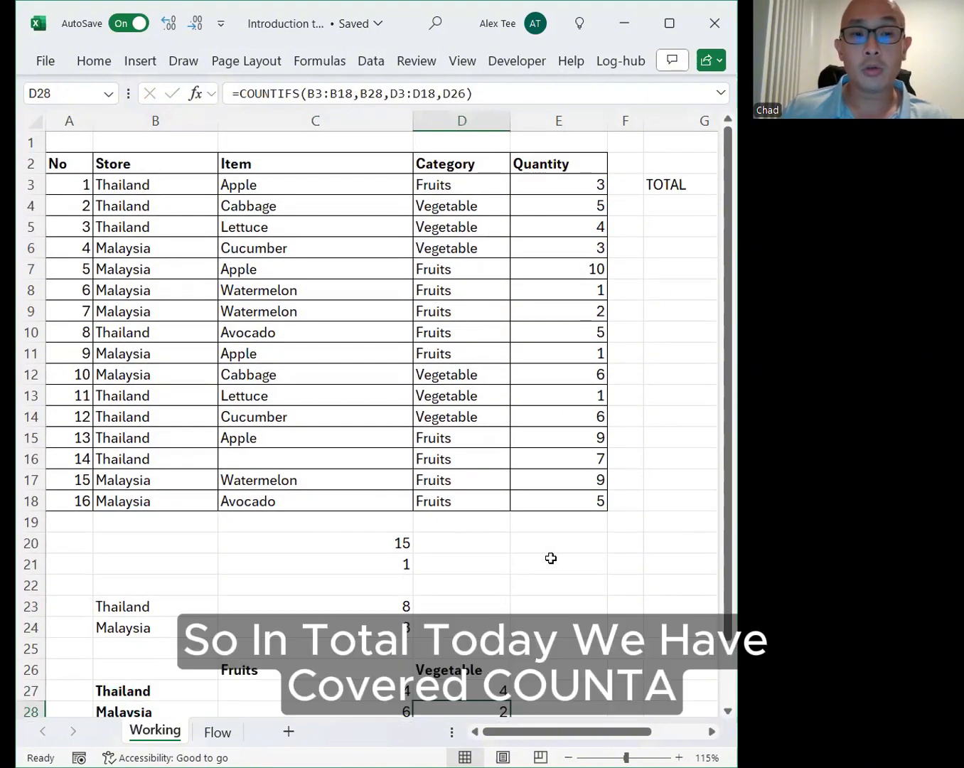
left_click(391, 541)
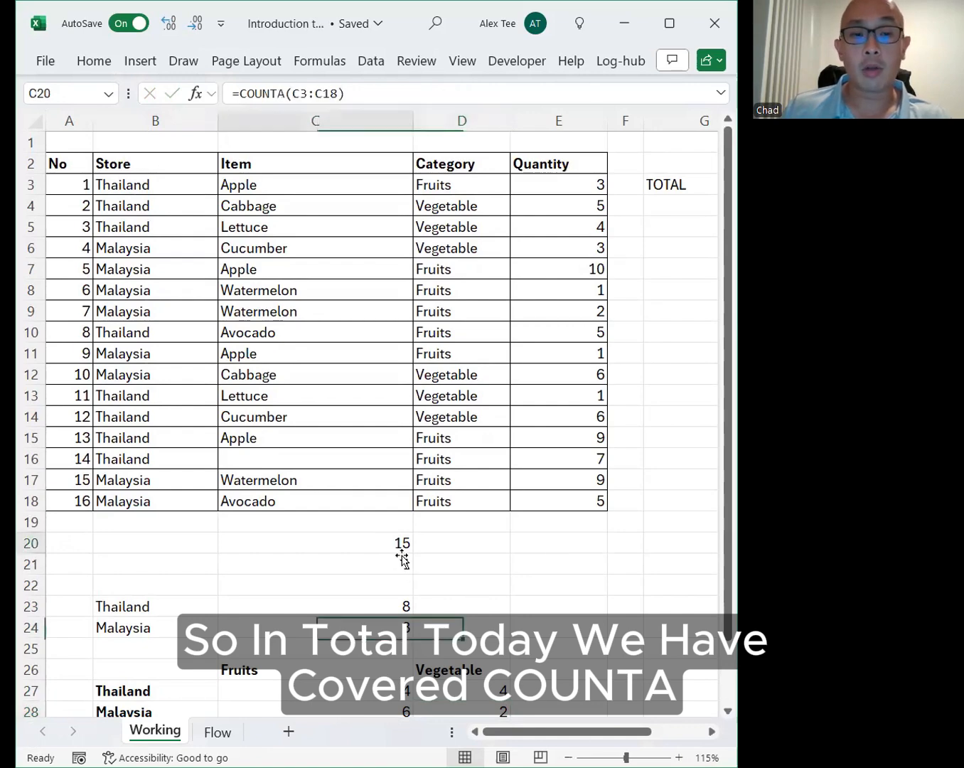
left_click(404, 560)
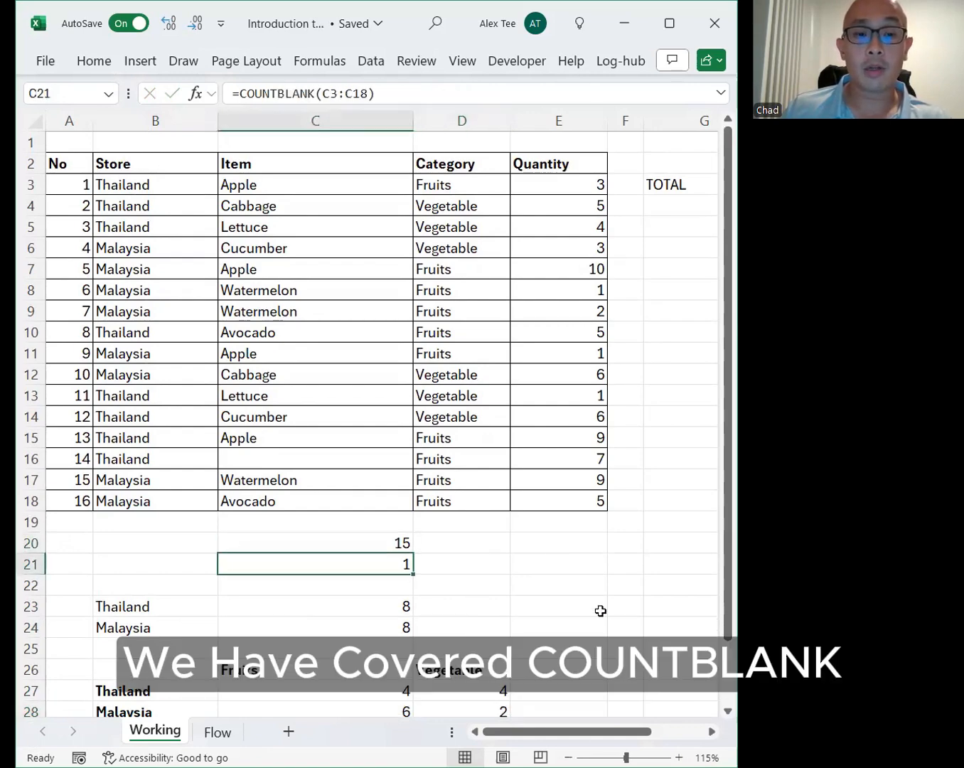
left_click(340, 608)
left_click(436, 673)
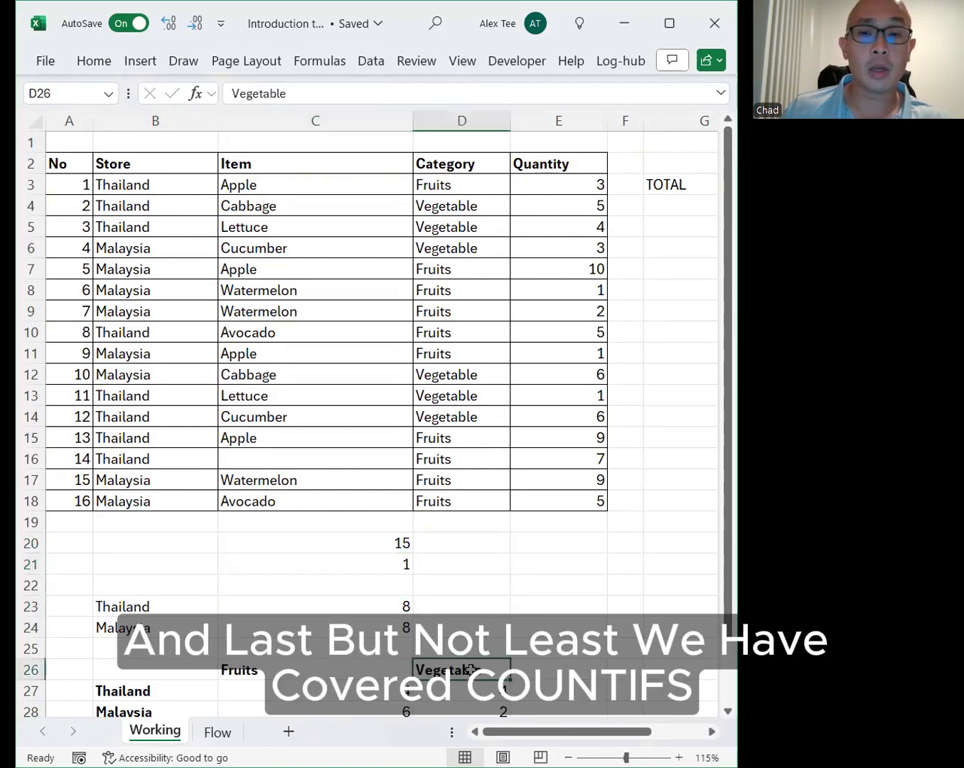
scroll(469, 676, "down", 1)
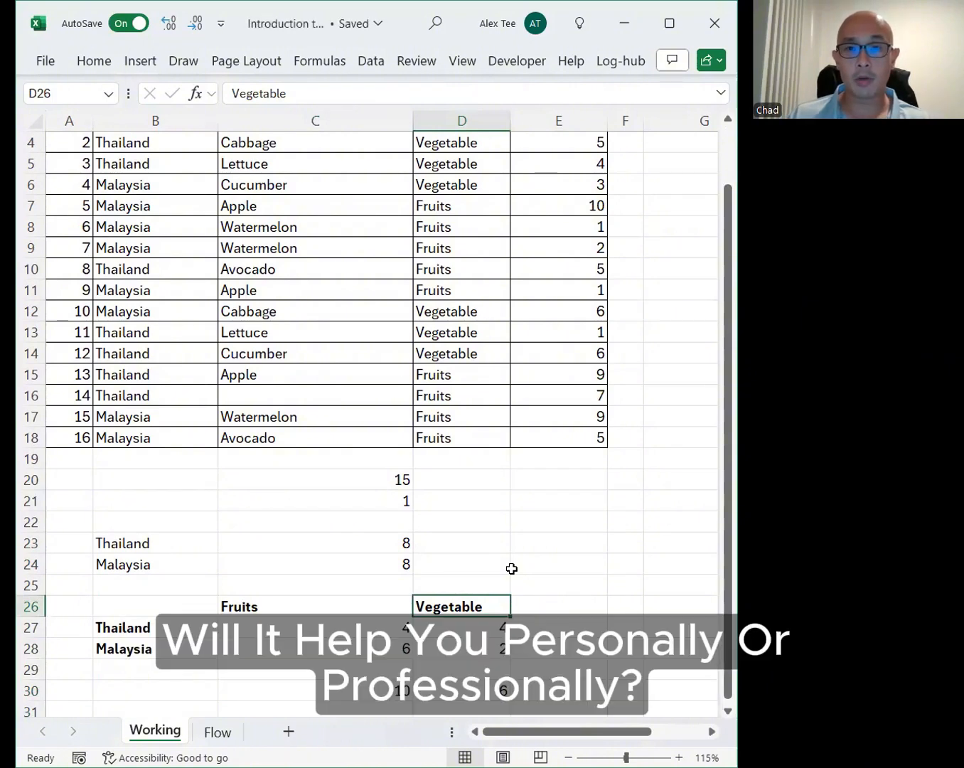
left_click(372, 624)
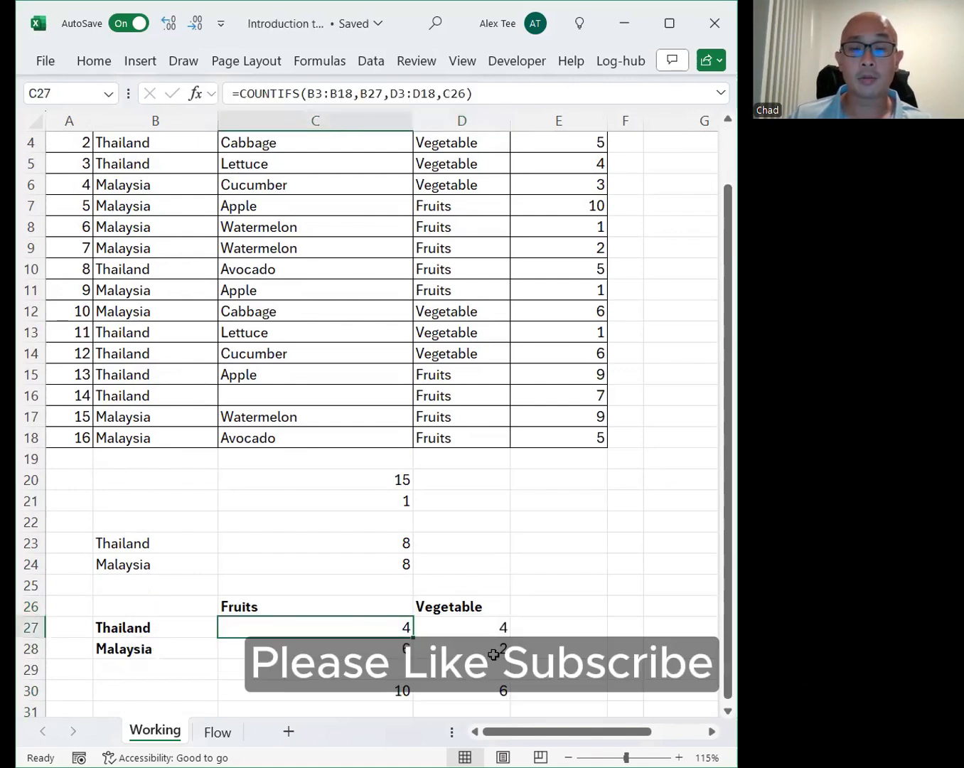
left_click_drag(494, 653, 331, 612)
left_click(367, 627)
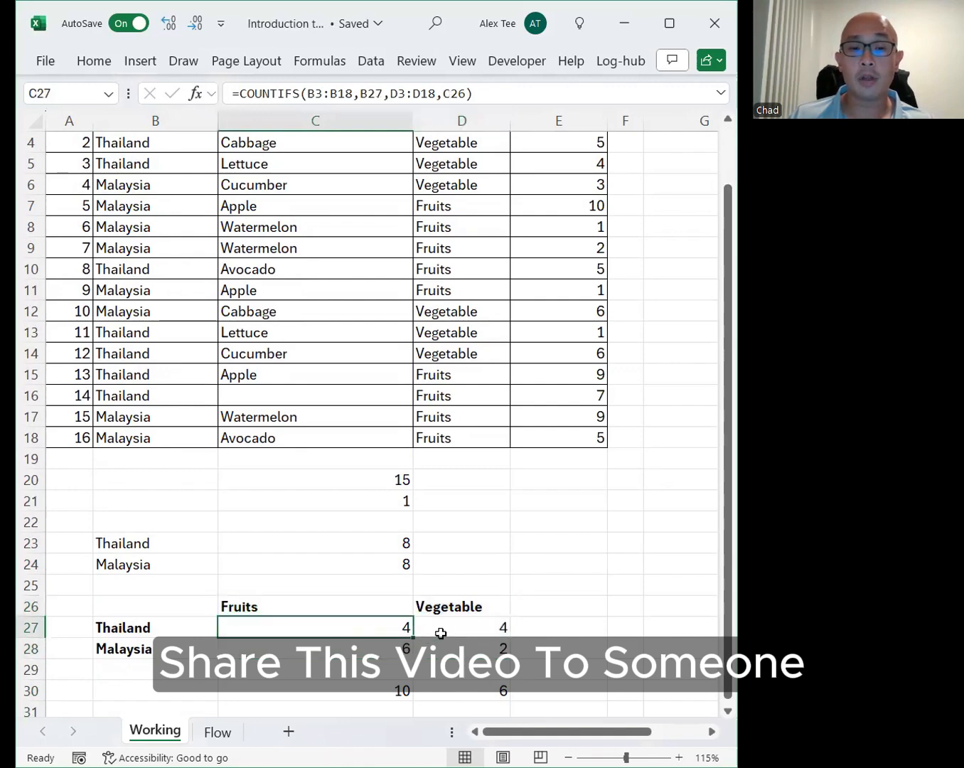
left_click_drag(463, 648, 375, 628)
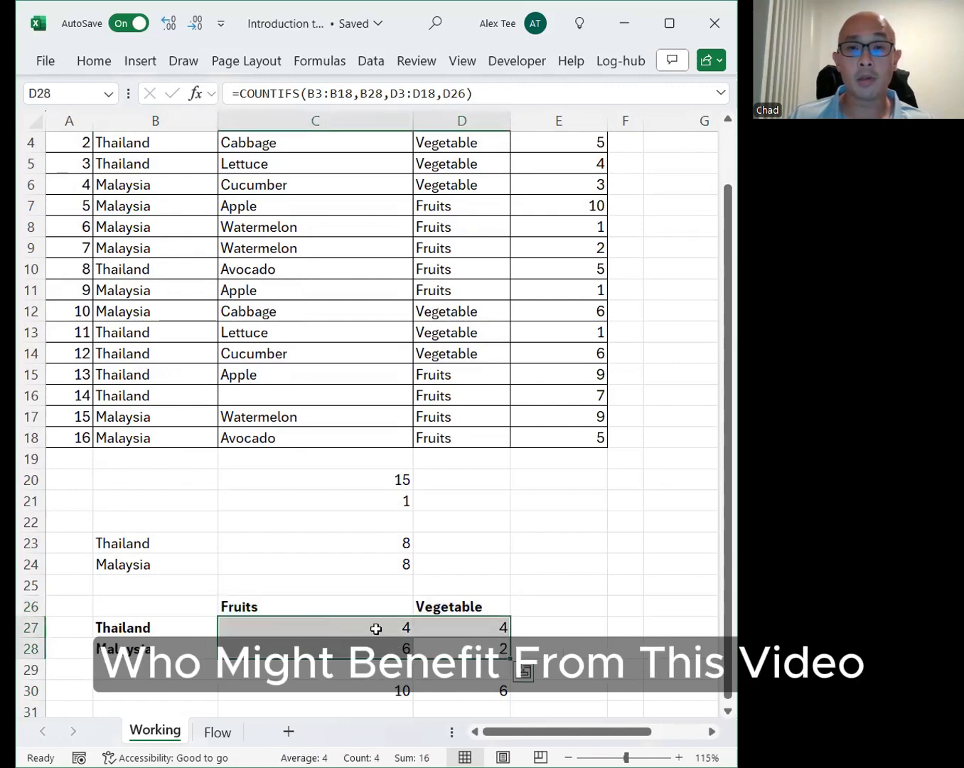